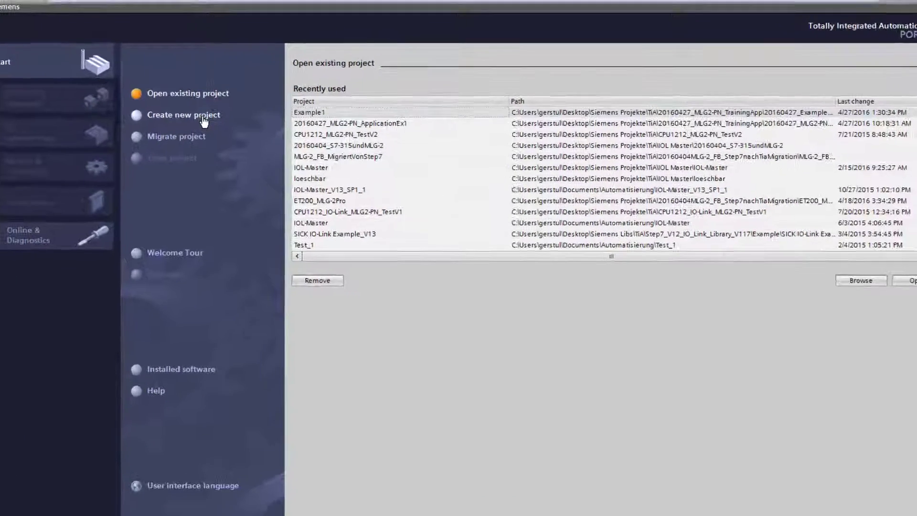
Start a new project, name it MLG-2_Height_Measurement, and create it
left_click(233, 102)
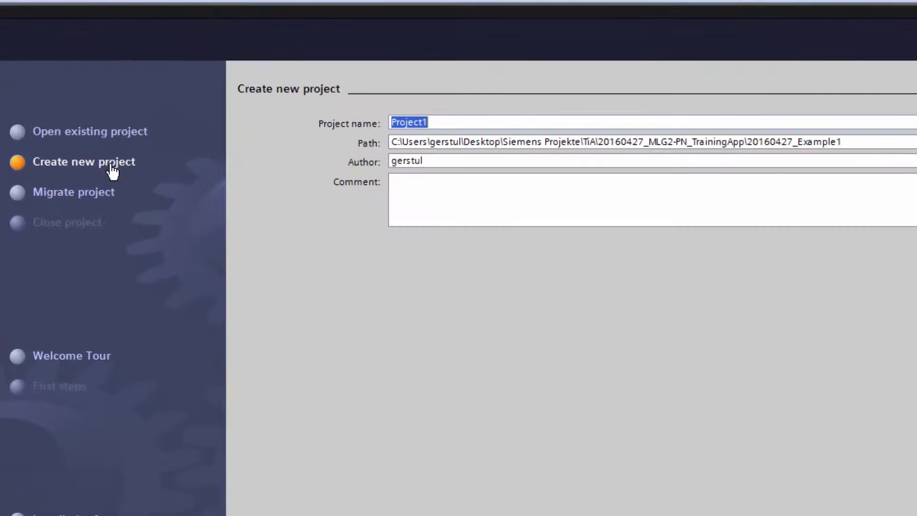
left_click(481, 128)
double_click(481, 128)
type("MLG-2_H")
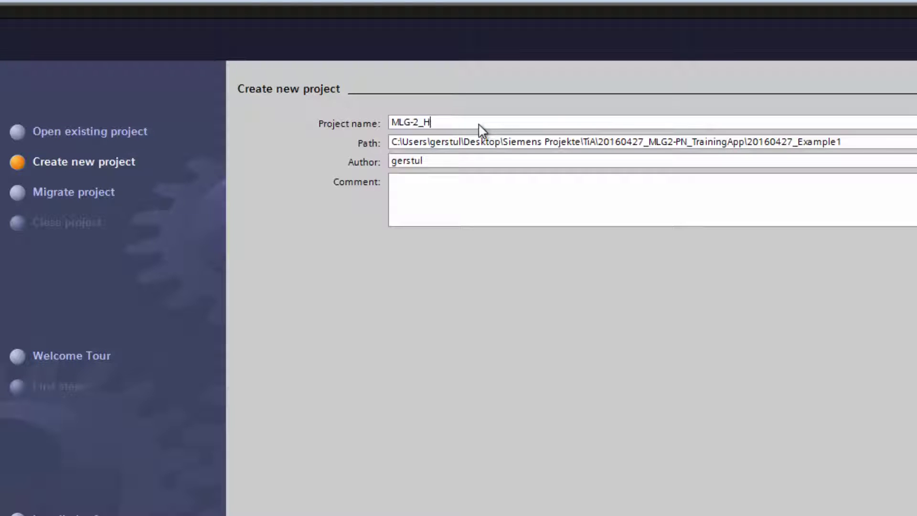
type("eight_Measurement")
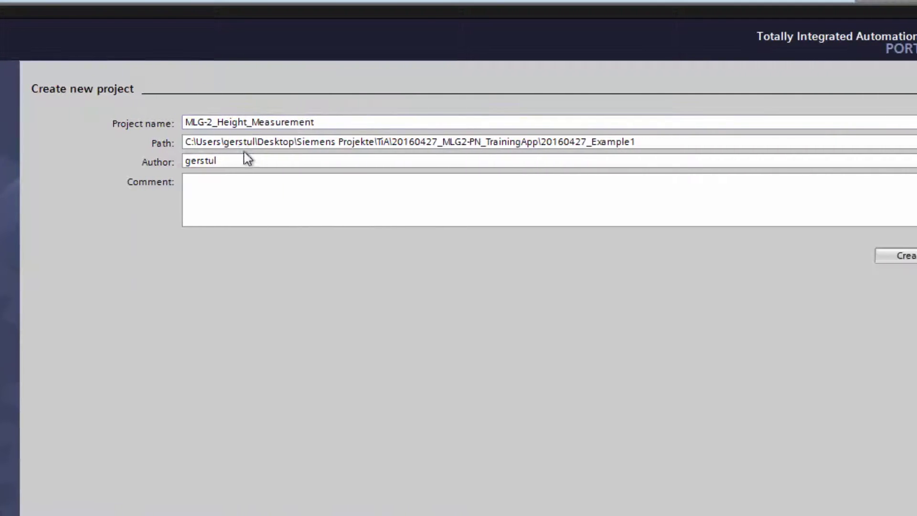
left_click(874, 254)
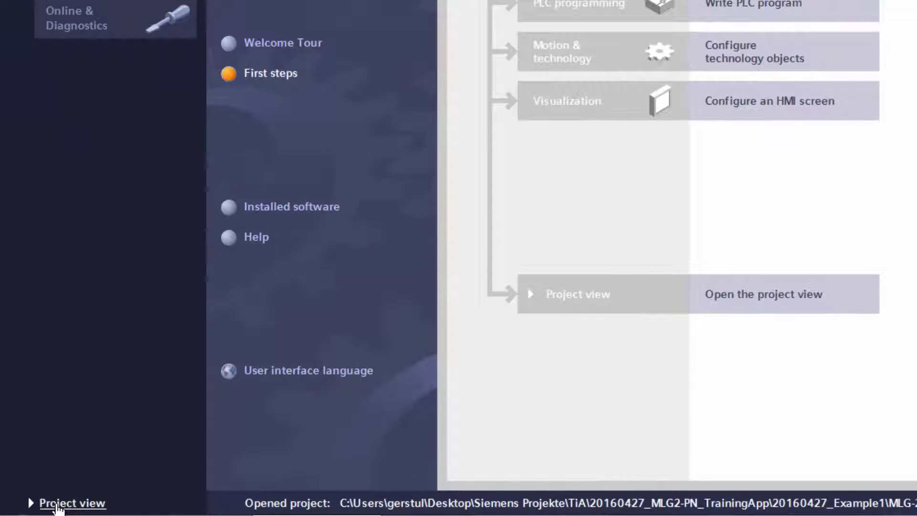
In project view, scan the ASIX USB Ethernet adapter for accessible devices and expand mlg2pronet_example
left_click(71, 504)
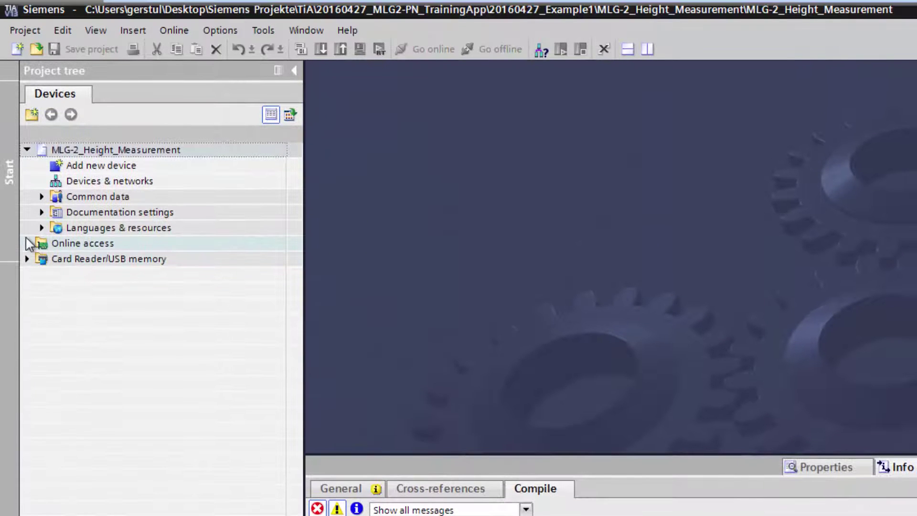
left_click(27, 244)
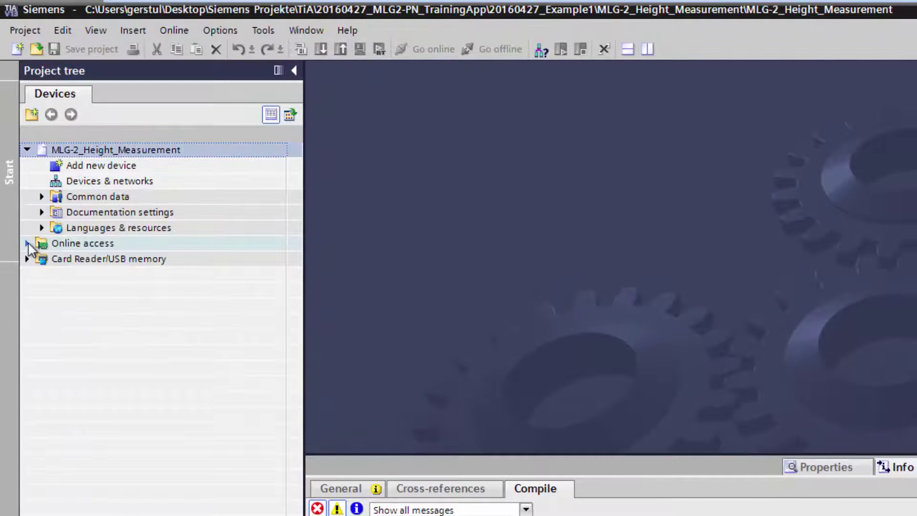
left_click(27, 243)
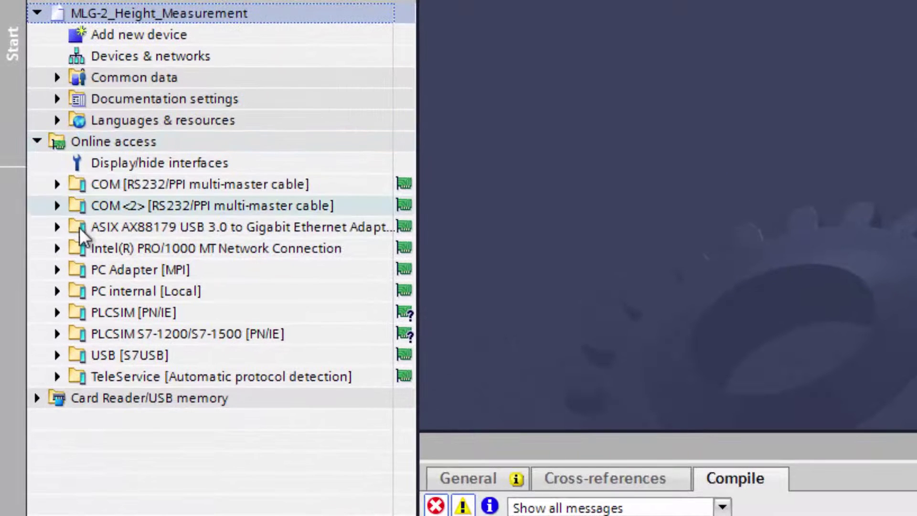
left_click(59, 226)
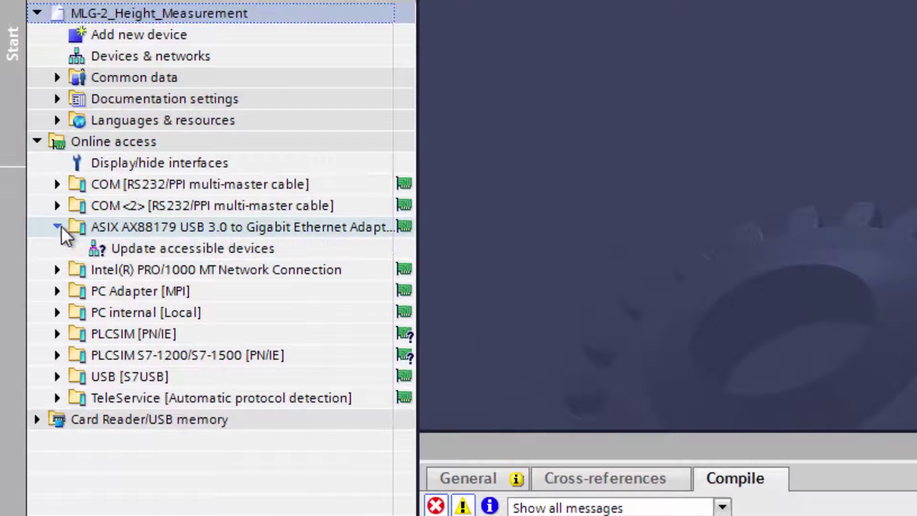
left_click(132, 249)
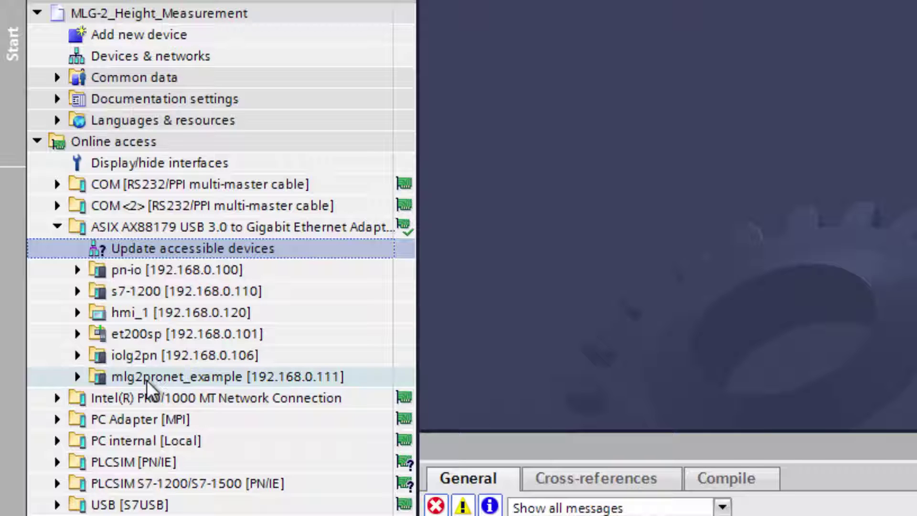
double_click(106, 375)
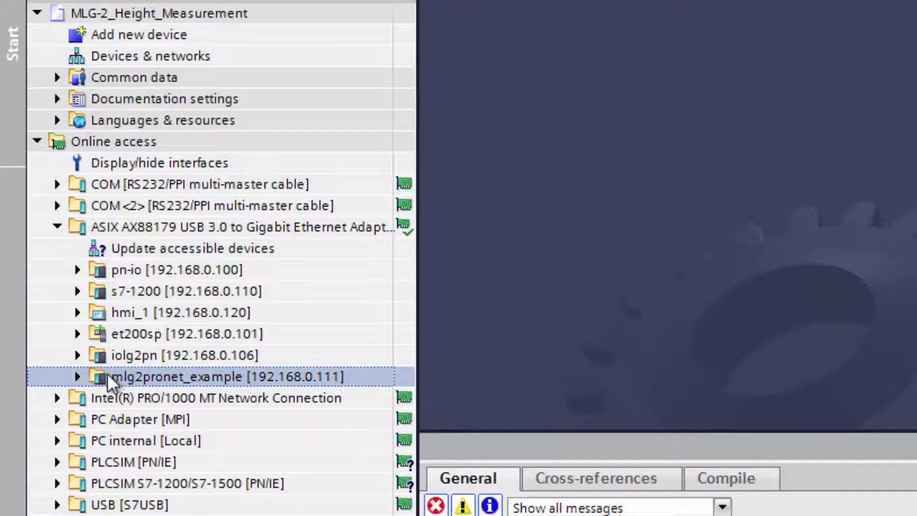
Assign the PROFINET device name MLG2pronet_height_measurement to mlg2pronet_example through Online & diagnostics
double_click(176, 399)
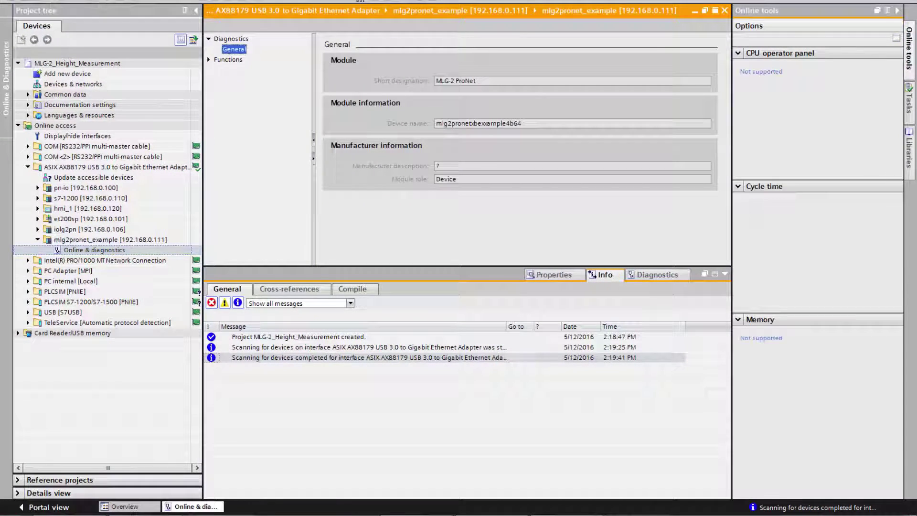
left_click(210, 61)
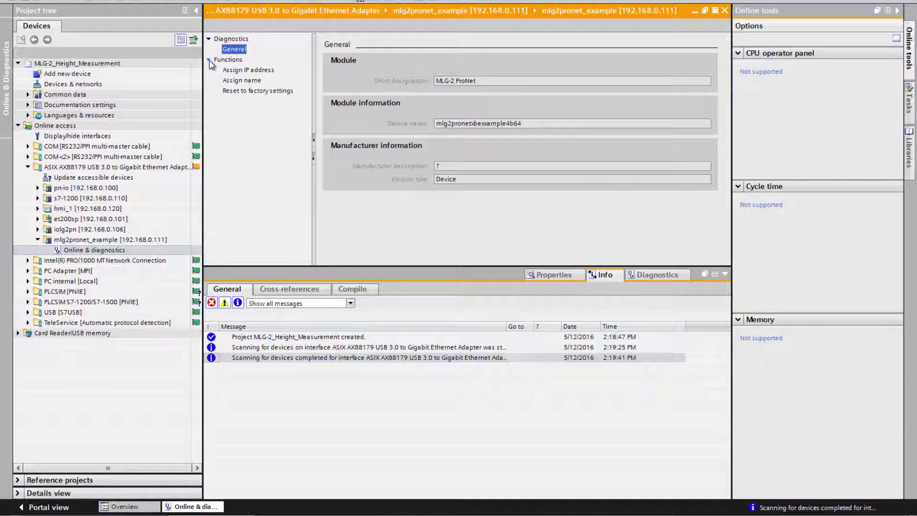
left_click(237, 81)
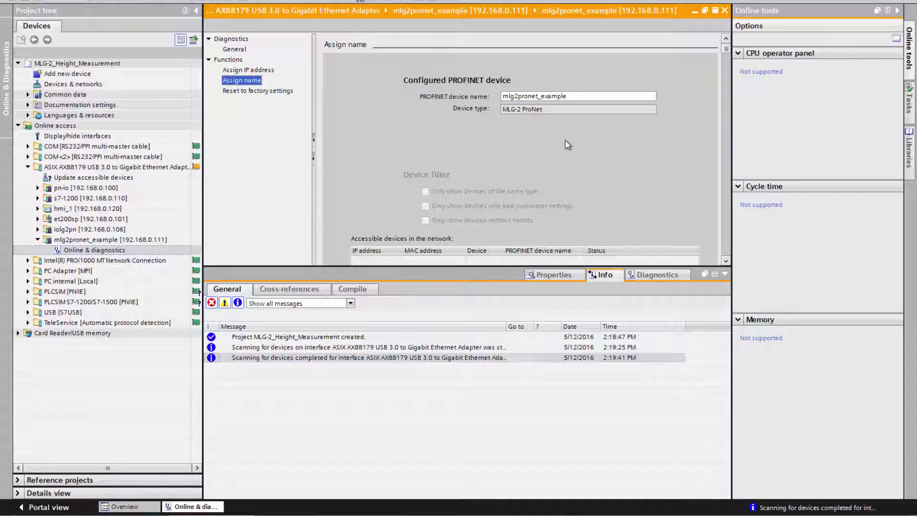
left_click_drag(600, 266, 595, 365)
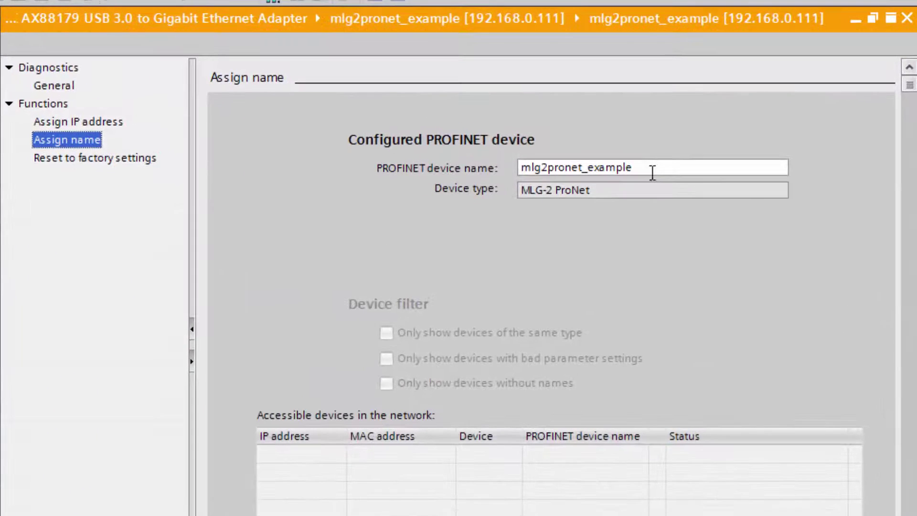
left_click_drag(572, 104, 496, 104)
type("MLG2pronet_height_measureme")
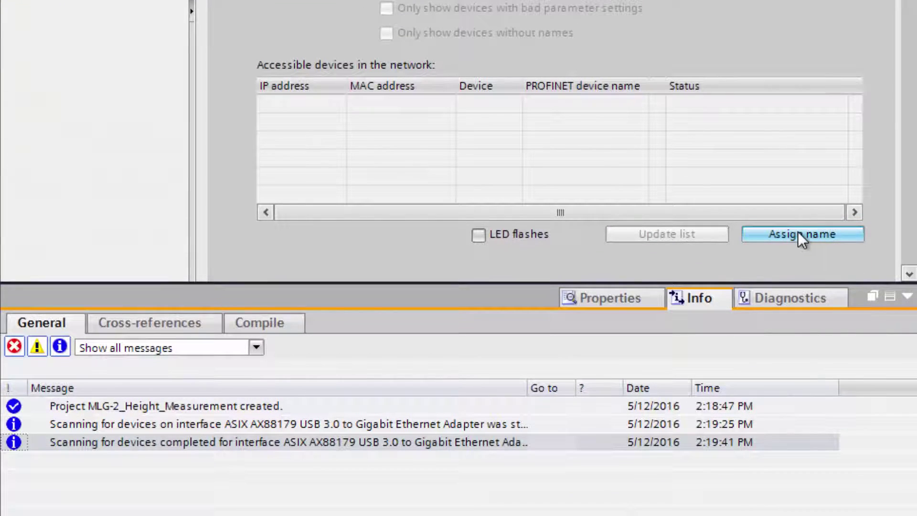
left_click(799, 234)
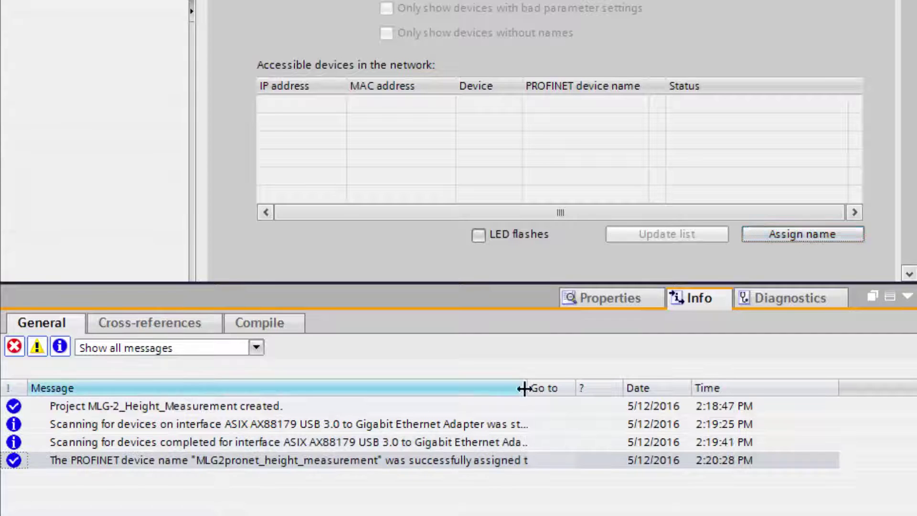
left_click_drag(526, 388, 633, 387)
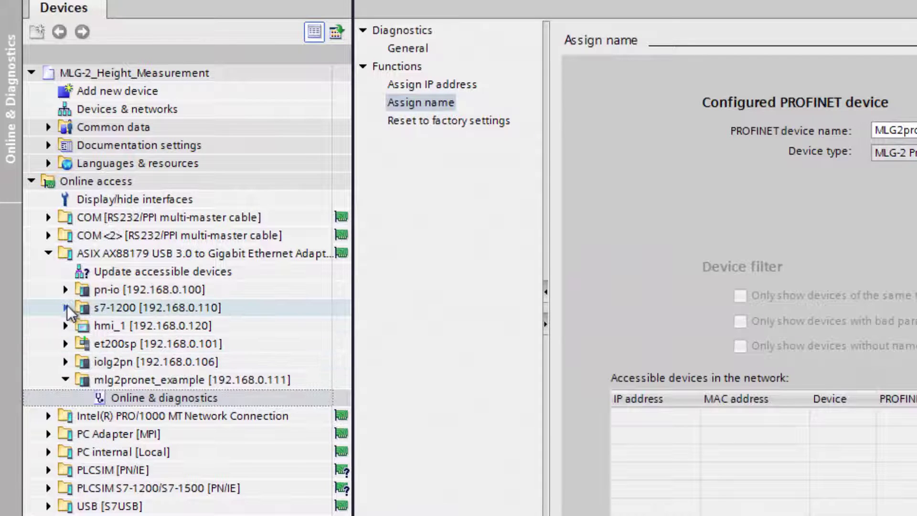
Check the s7-1200 PLC's online IP address 192.168.0.110 and PROFINET device name s7-1200
left_click(66, 308)
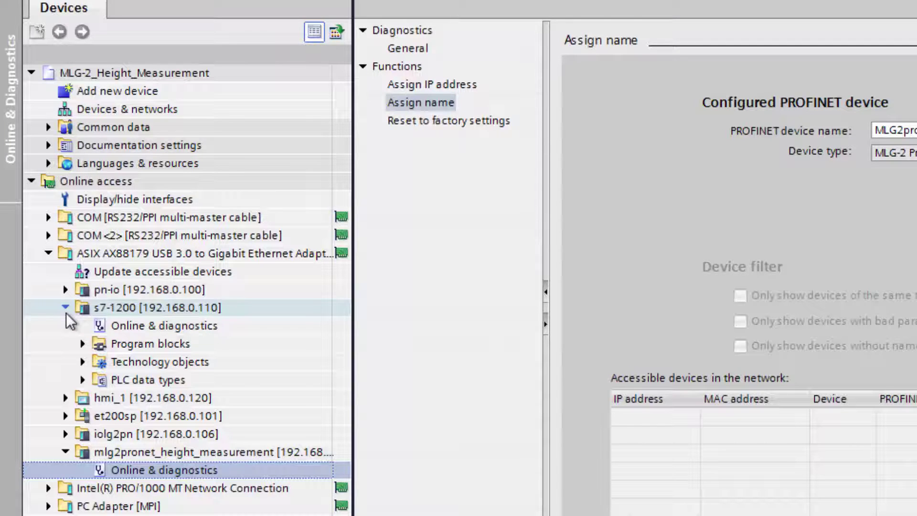
left_click(137, 326)
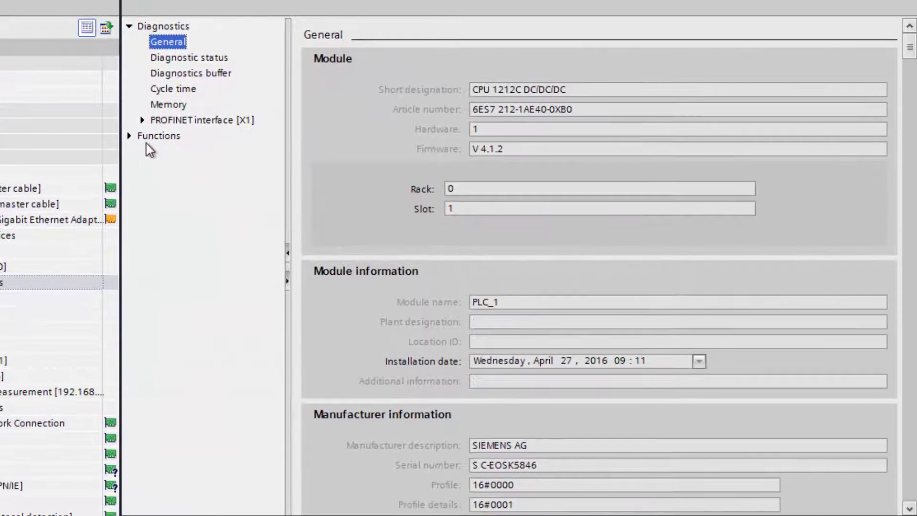
left_click(130, 138)
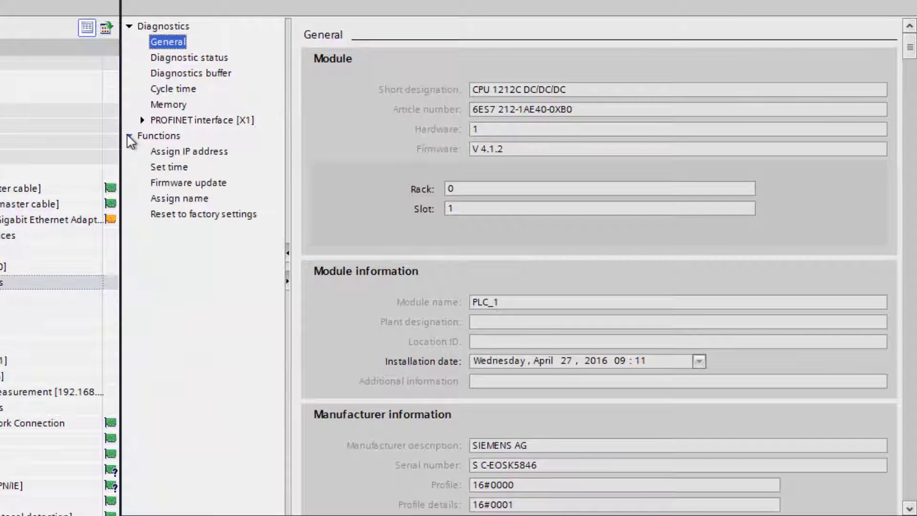
left_click(172, 157)
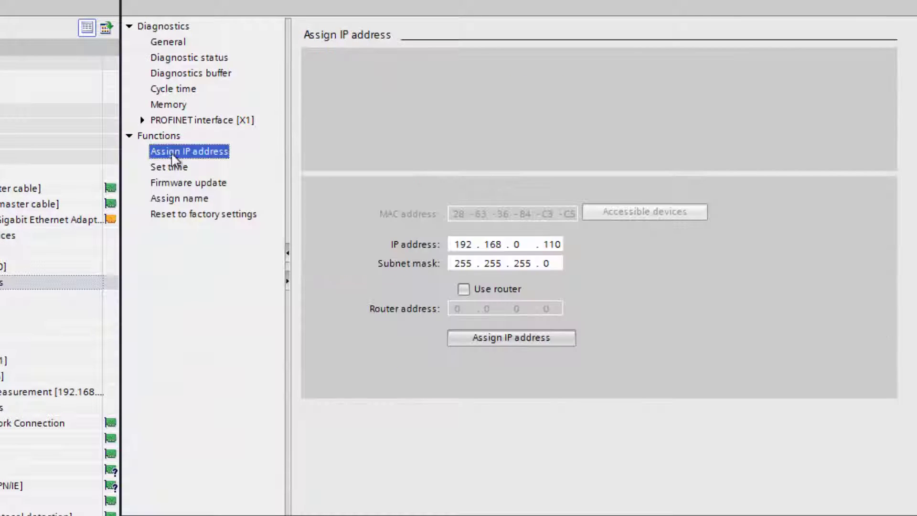
left_click(177, 199)
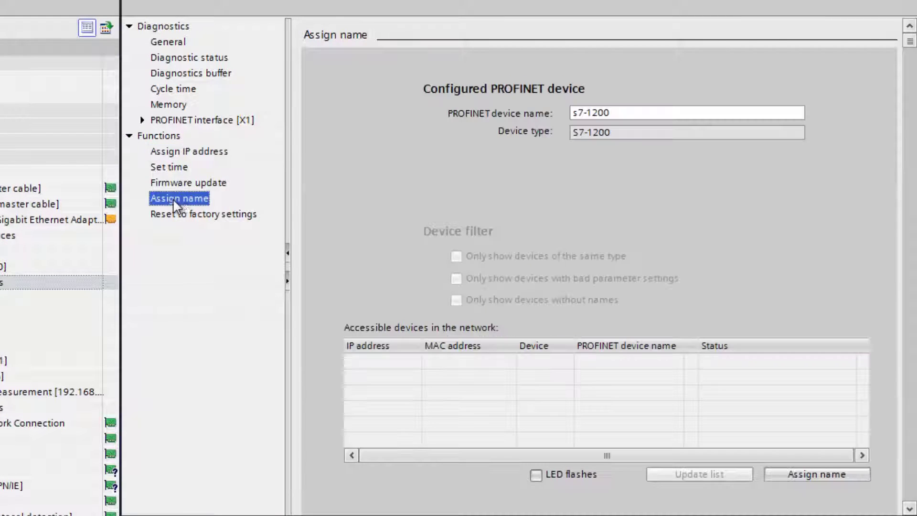
left_click(627, 113)
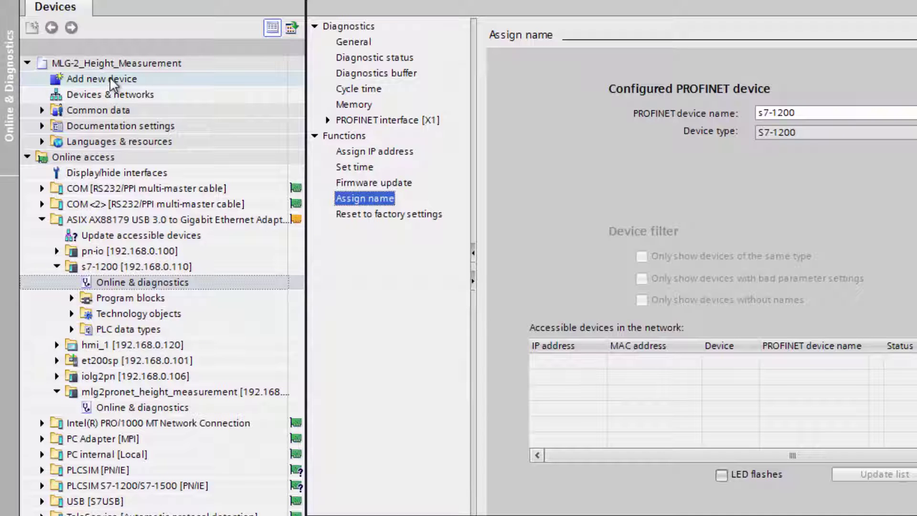
Add a CPU 1212C DC/DC/DC (6ES7 212-1AE40-0XB0, V4.1) to the project as PLC_1
left_click(110, 79)
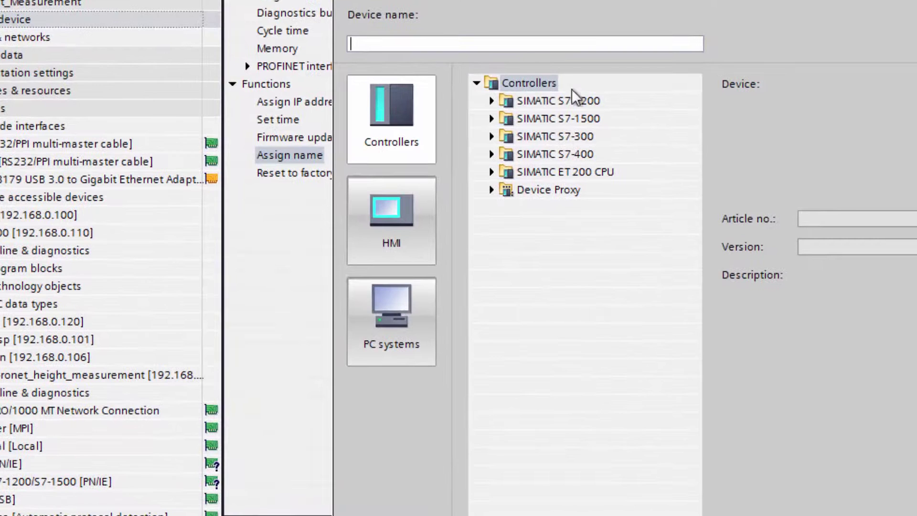
left_click(493, 101)
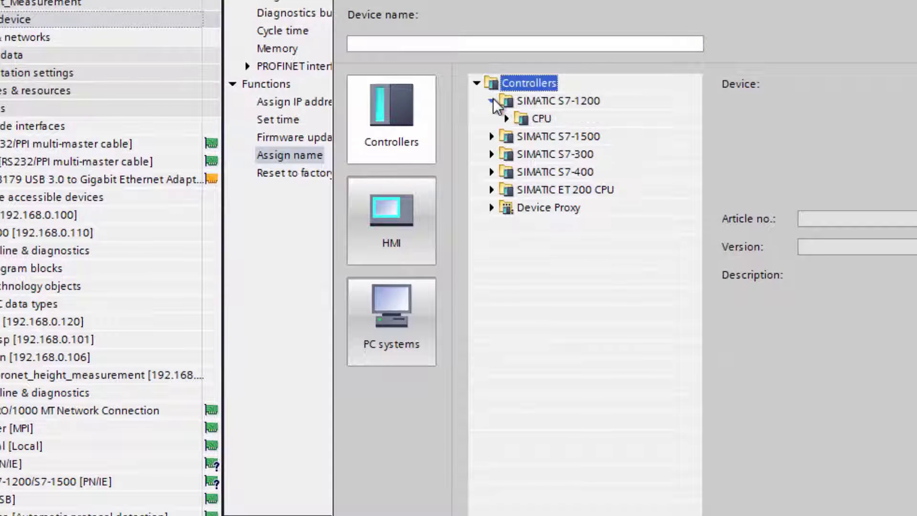
left_click(505, 119)
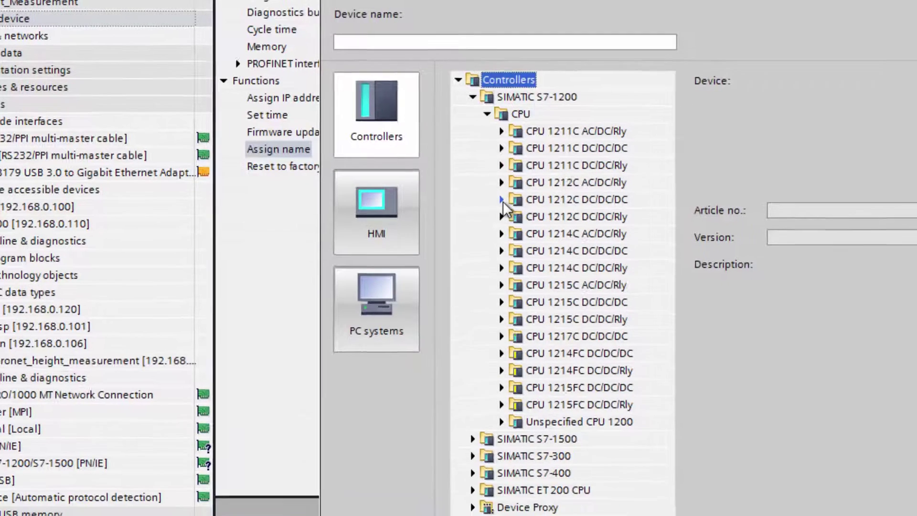
left_click(522, 209)
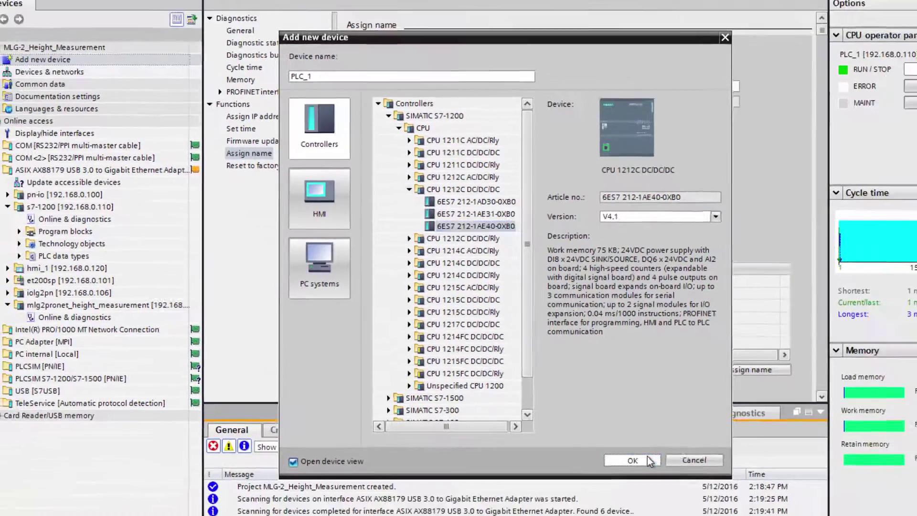
left_click(724, 503)
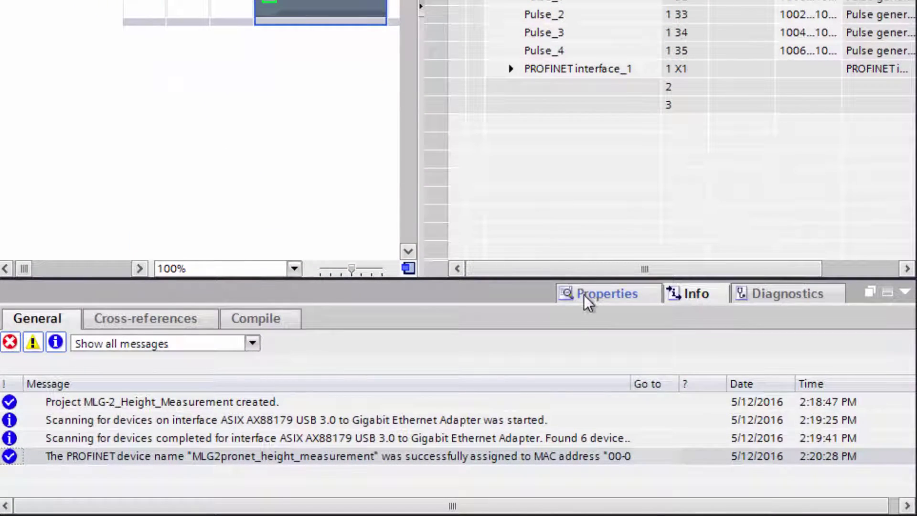
Set PLC_1's PROFINET interface so its IP address and device name are both set at the device
left_click(585, 292)
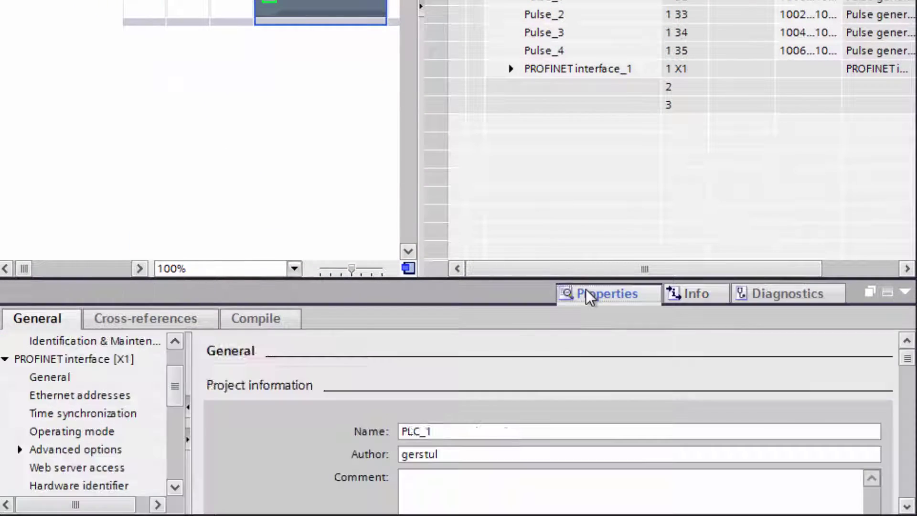
left_click_drag(506, 280, 488, 9)
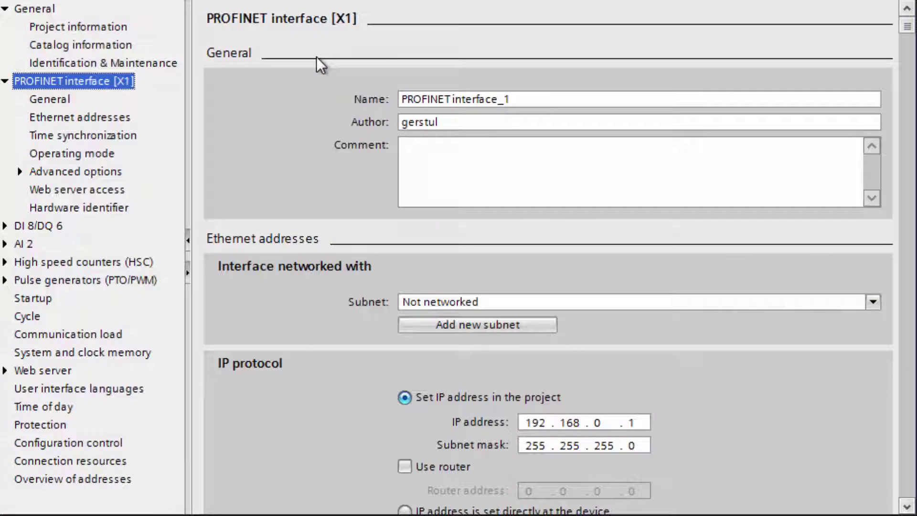
left_click(906, 506)
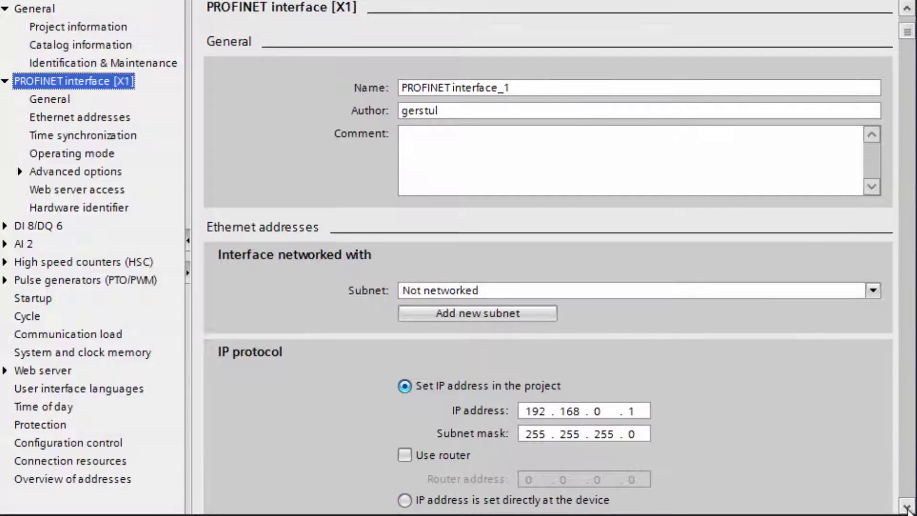
scroll(906, 508, "down", 5)
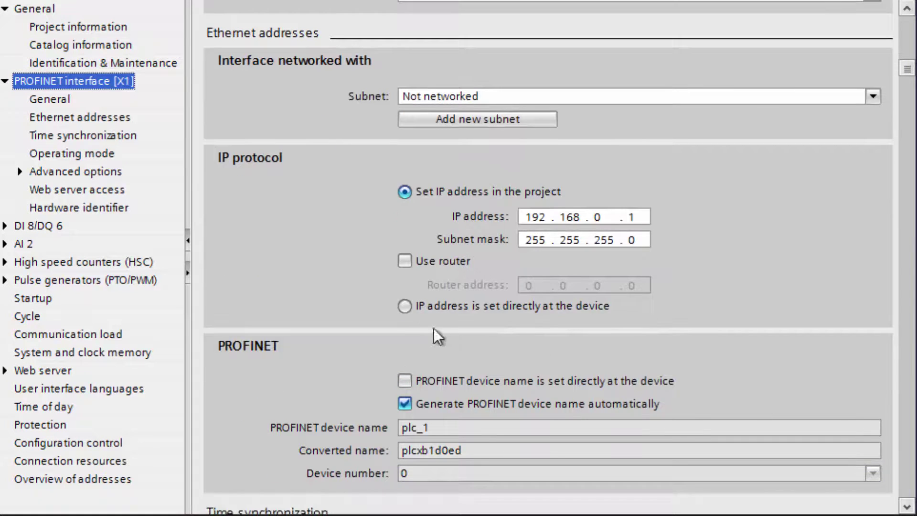
left_click(404, 305)
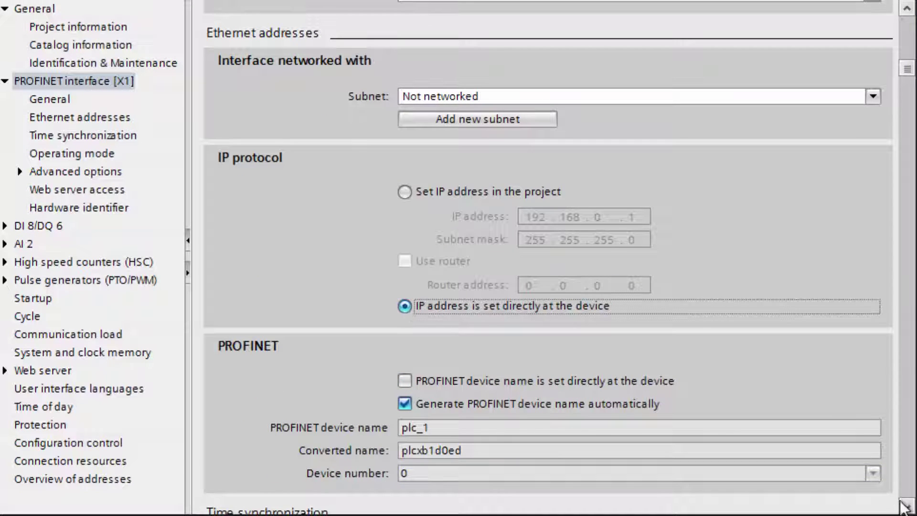
scroll(907, 506, "down", 3)
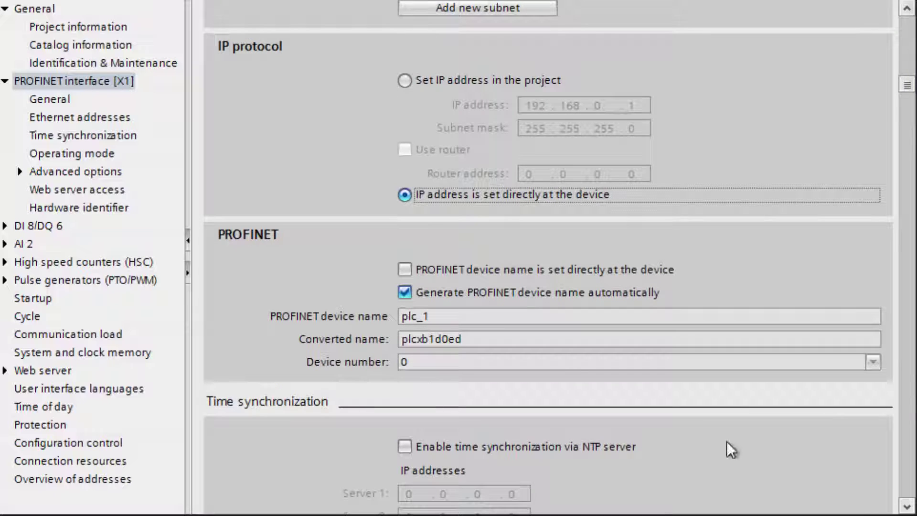
left_click(405, 269)
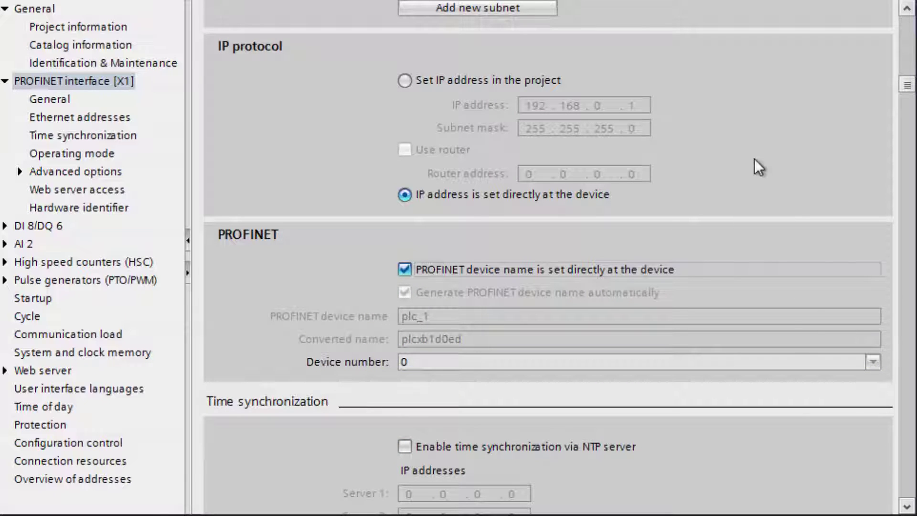
mouse_move(758, 165)
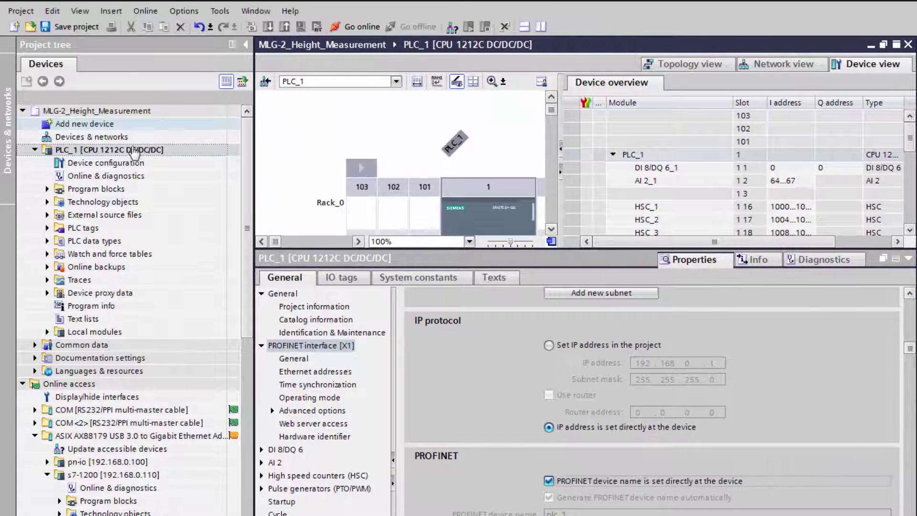
In the network view, search the catalog for 'mlg' and place the MLG-2 ProNet (v1.0.0-0001) light grid
left_click(120, 138)
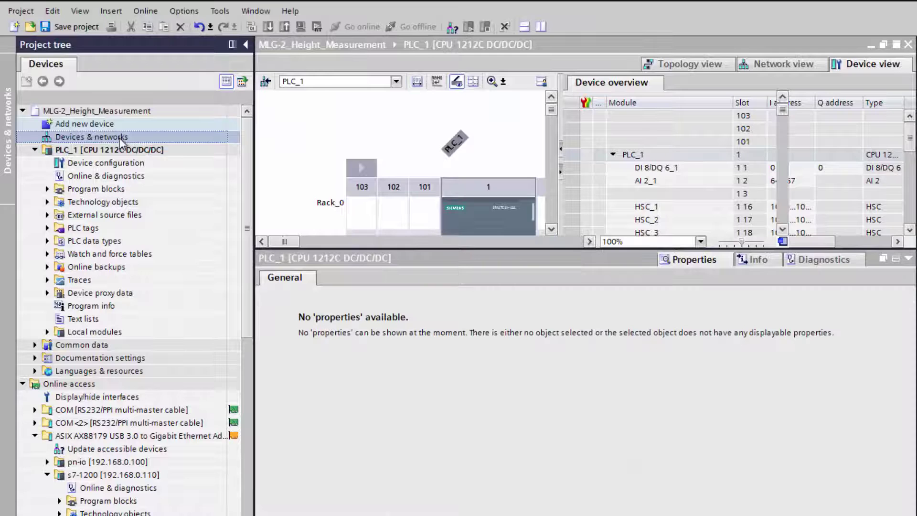
double_click(121, 138)
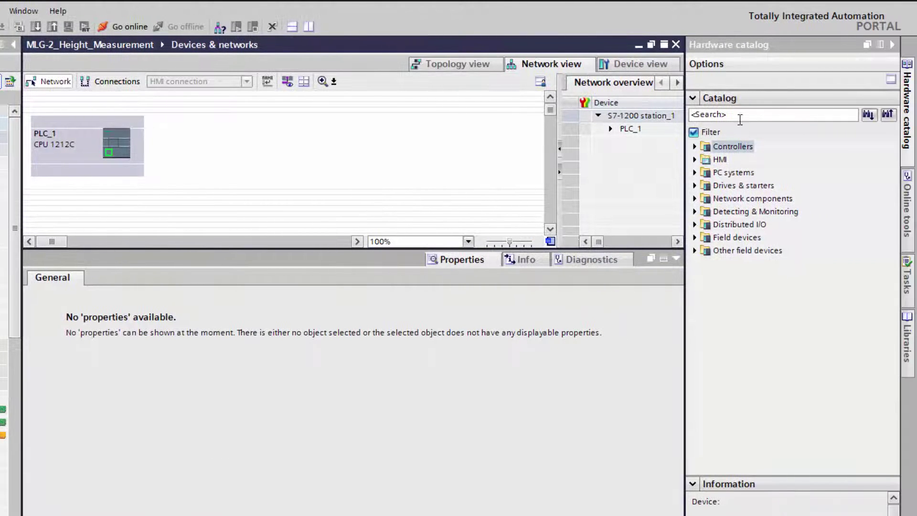
left_click(741, 115)
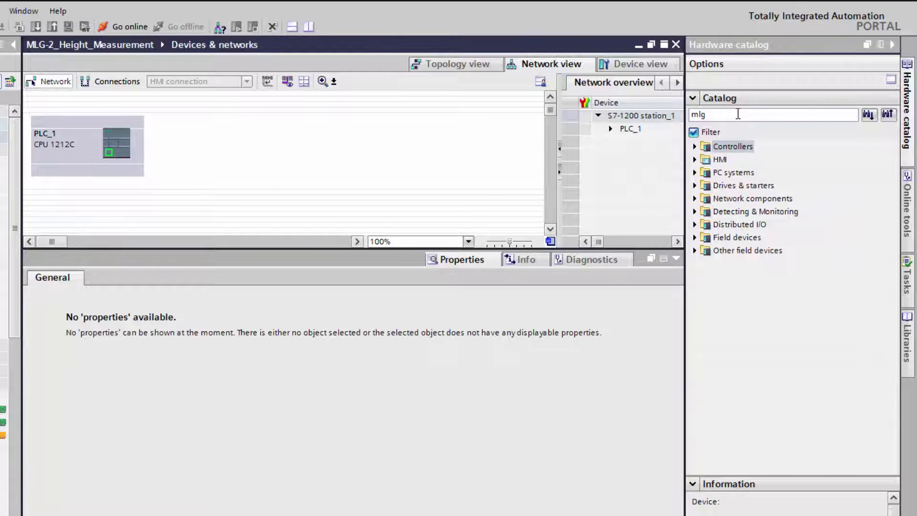
key("Return")
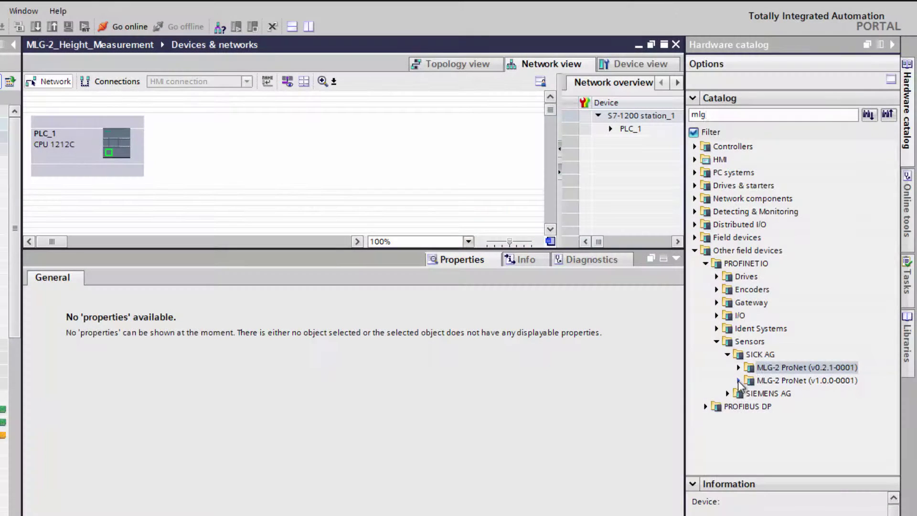
left_click(740, 381)
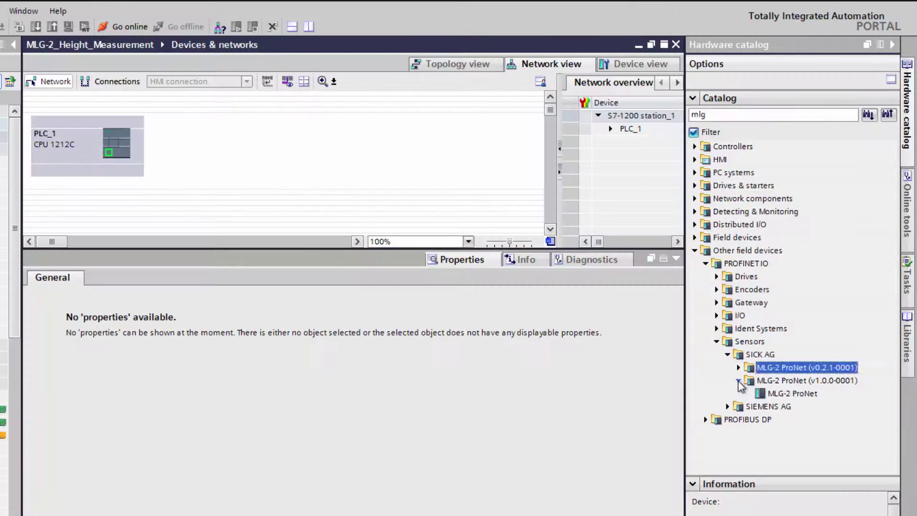
left_click(783, 395)
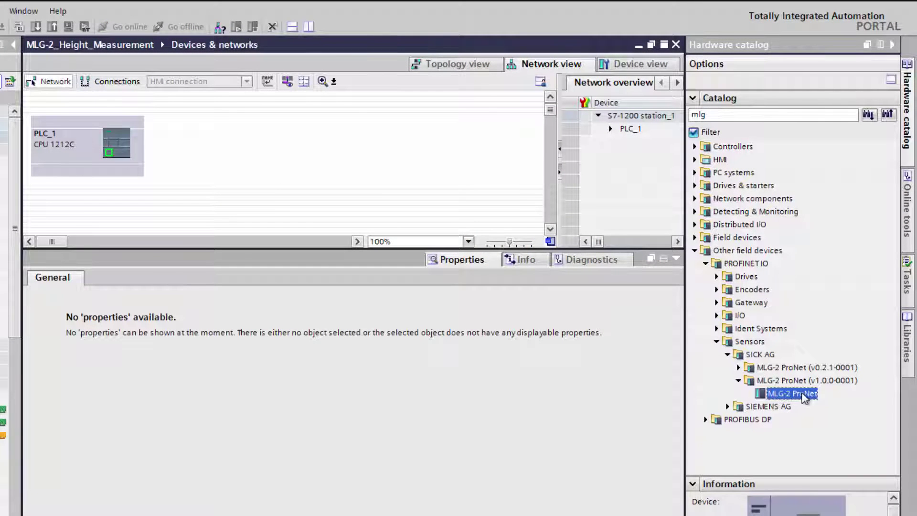
left_click_drag(804, 398, 252, 135)
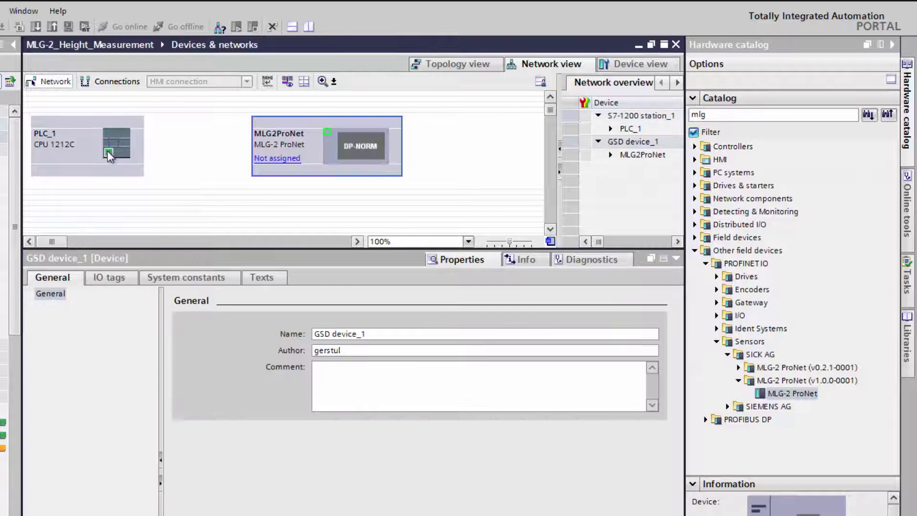
Connect MLG2ProNet to PLC_1's PROFINET network and have its IP address set at the device
left_click_drag(108, 155, 331, 135)
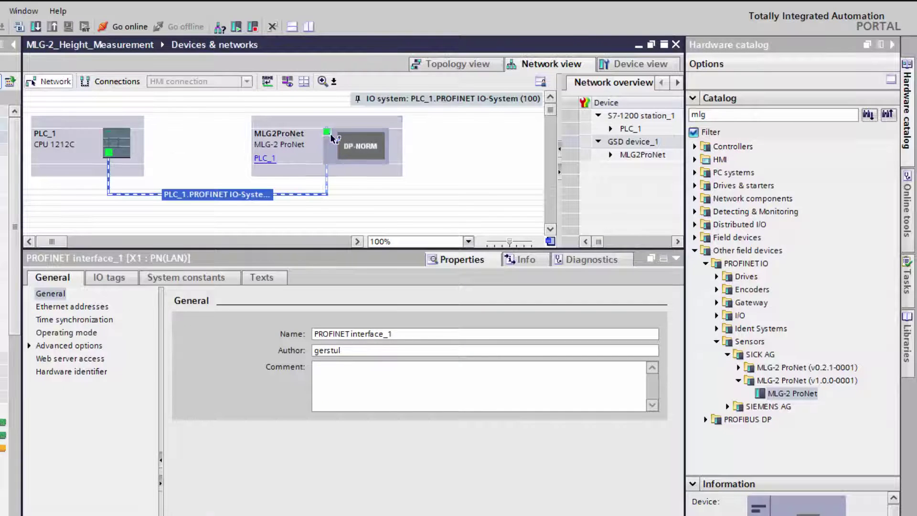
double_click(296, 144)
left_click(198, 183)
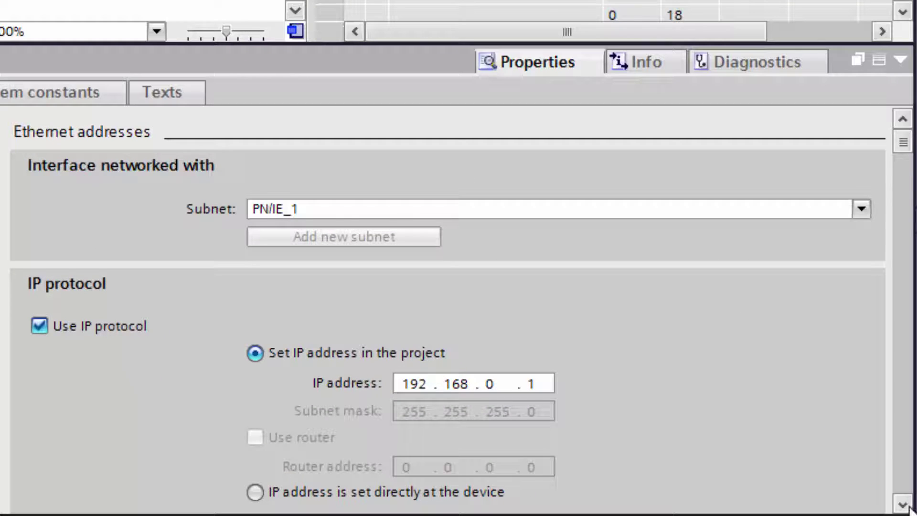
scroll(362, 374, "down", 3)
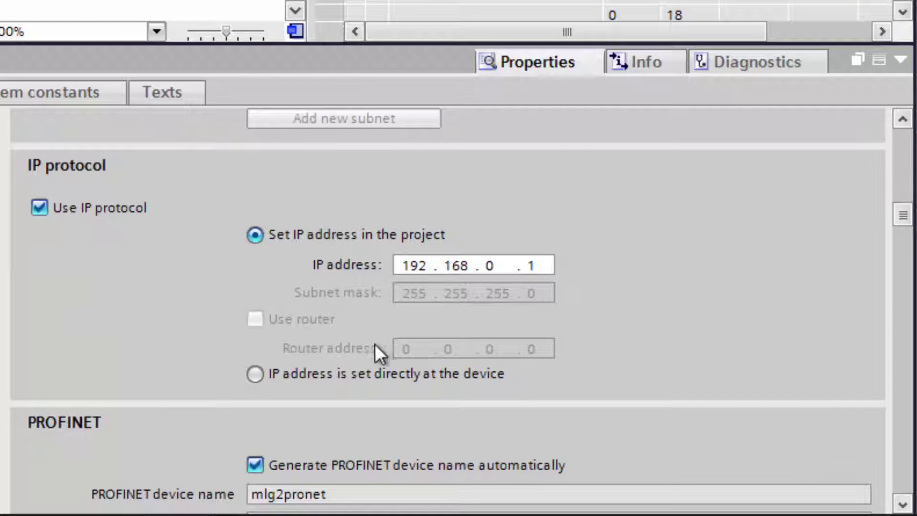
left_click(370, 375)
left_click(903, 504)
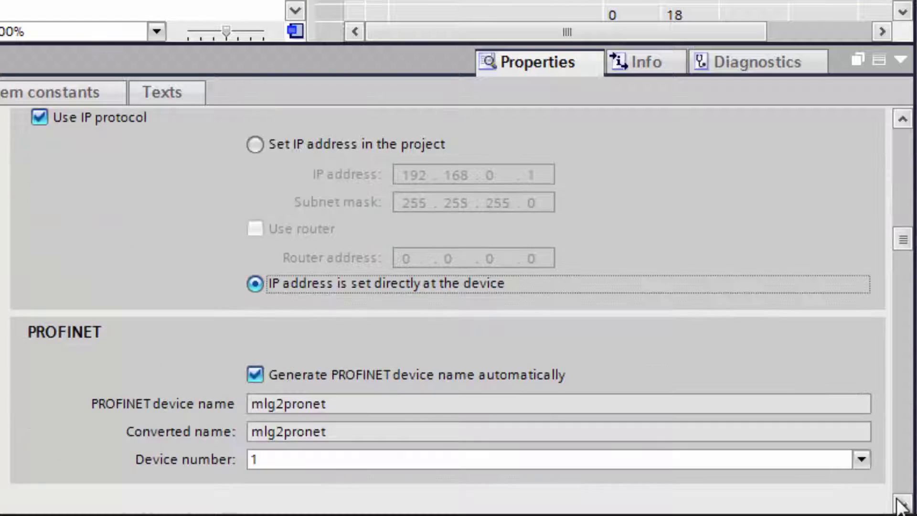
Turn off automatic PROFINET name generation and type the light grid's custom device name
scroll(901, 505, "down", 3)
left_click(254, 264)
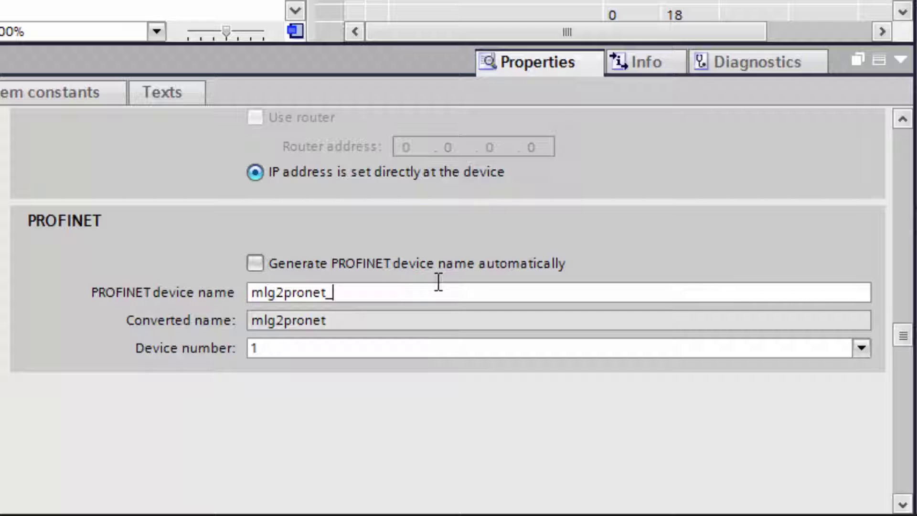
type("eight_measureme")
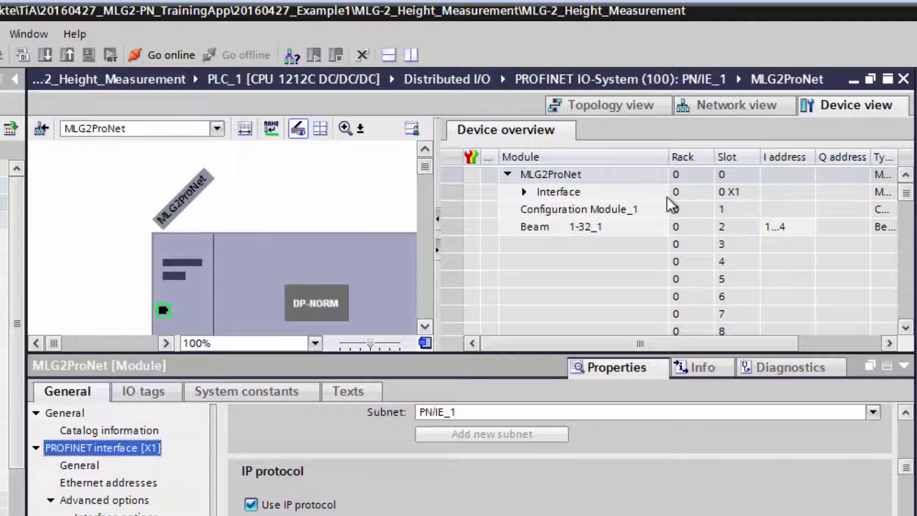
Show Configuration Module_1's parameters: Standard Resolution, Standard Mode, 30% signal attenuation, Standby
left_click(603, 211)
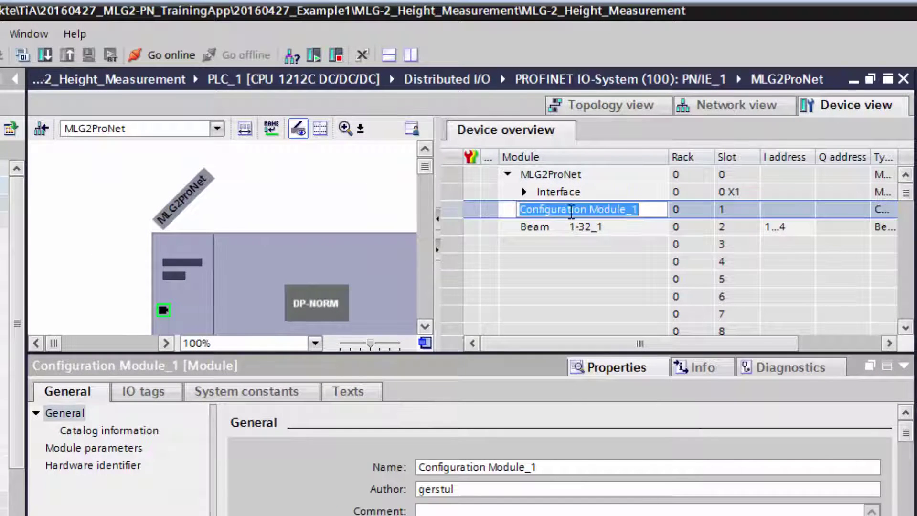
left_click(504, 205)
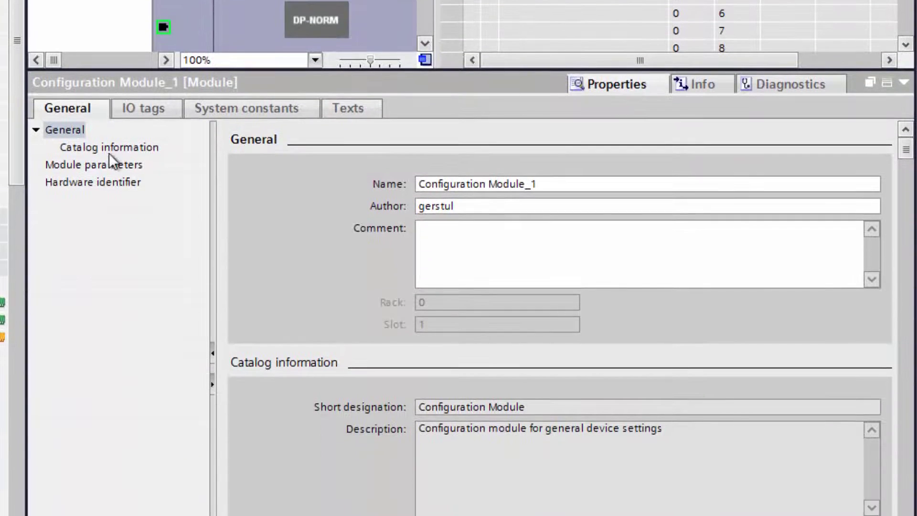
left_click(113, 149)
left_click(101, 165)
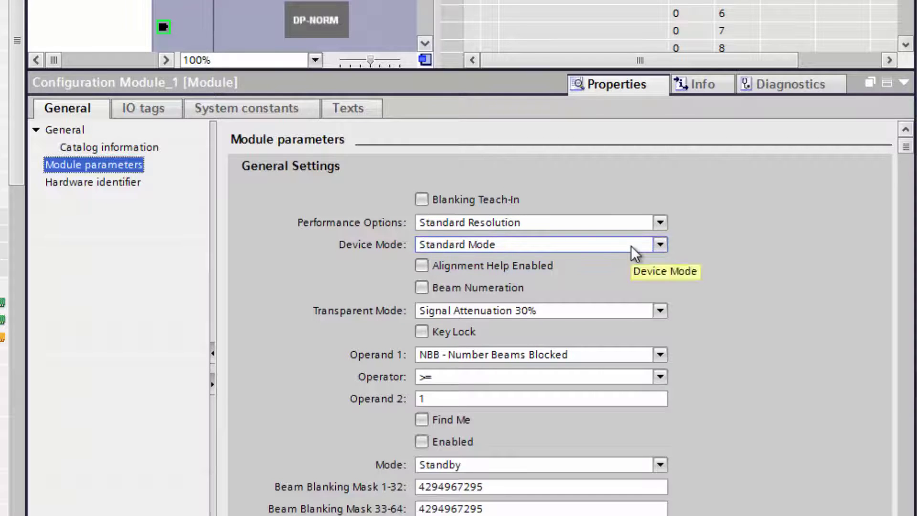
Insert the LBB (Last Beam Blocked) and SYS (System Status) function modules into slots 3 and 4
left_click_drag(560, 71, 547, 297)
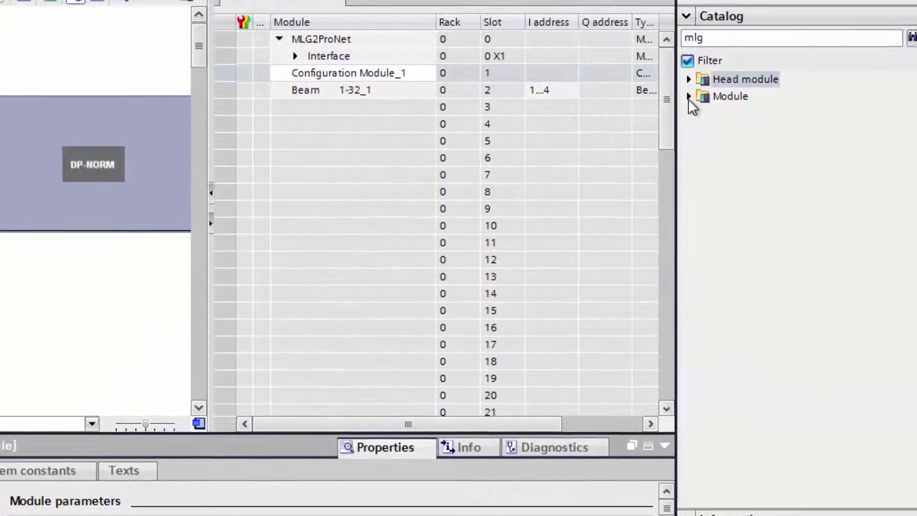
left_click(629, 133)
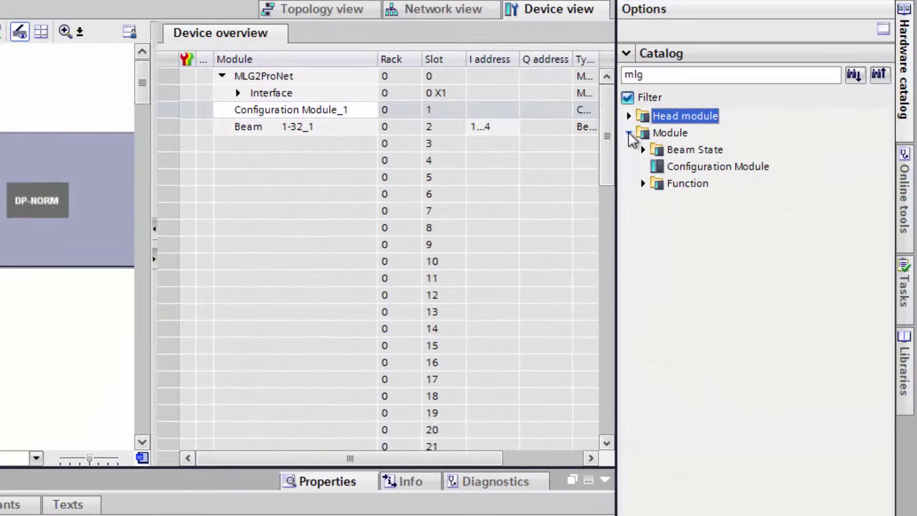
left_click(644, 185)
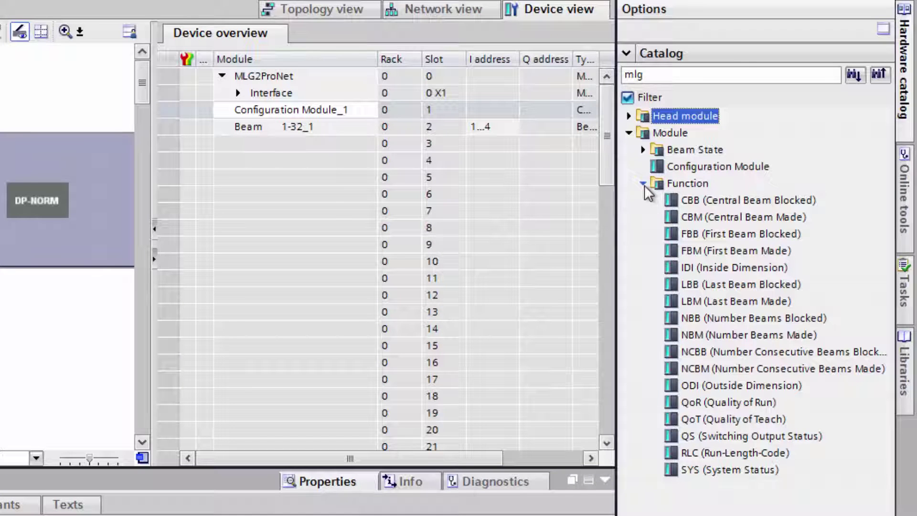
left_click(706, 285)
left_click_drag(706, 286, 294, 144)
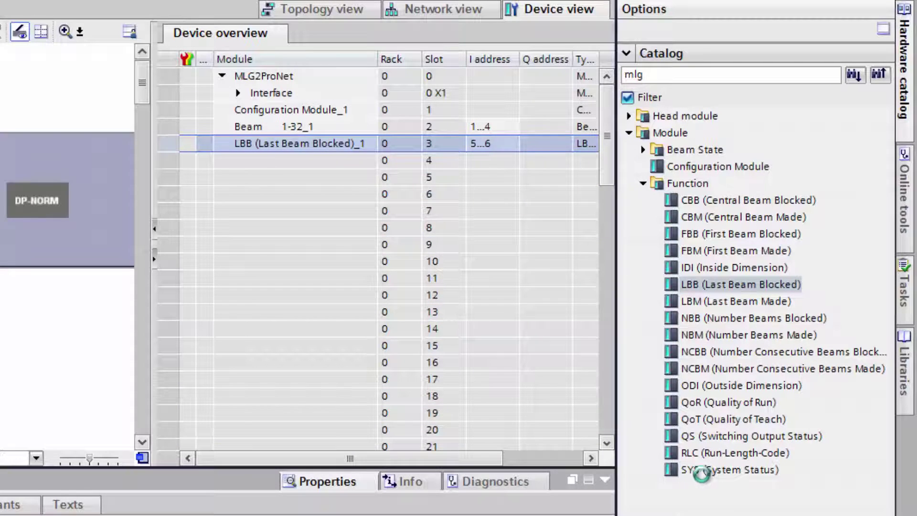
left_click_drag(705, 475, 314, 159)
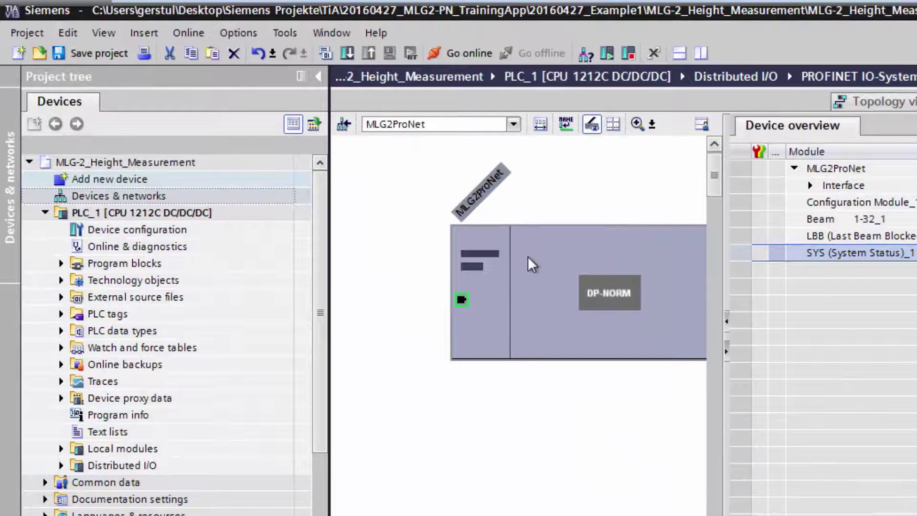
Compile the light grid and PLC_1 configuration and bring up PLC_1's Extended download dialog over PN/IE
left_click(528, 256)
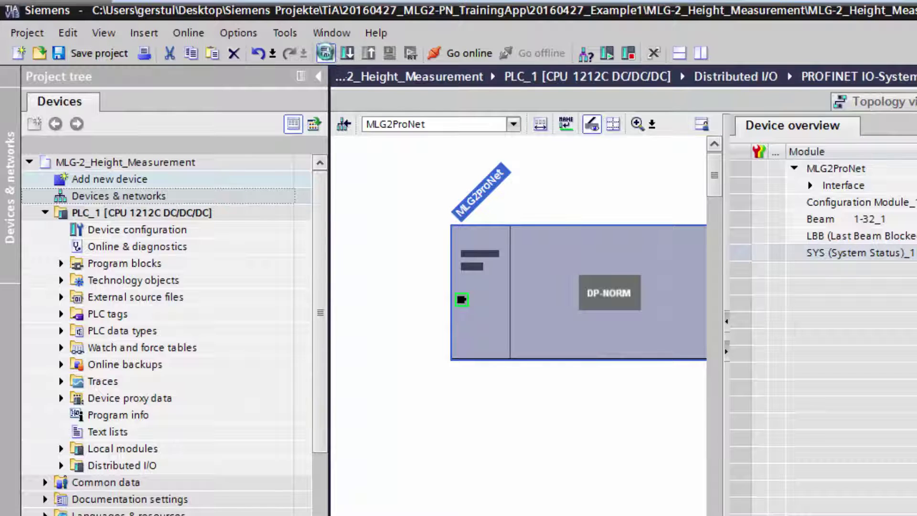
left_click(326, 51)
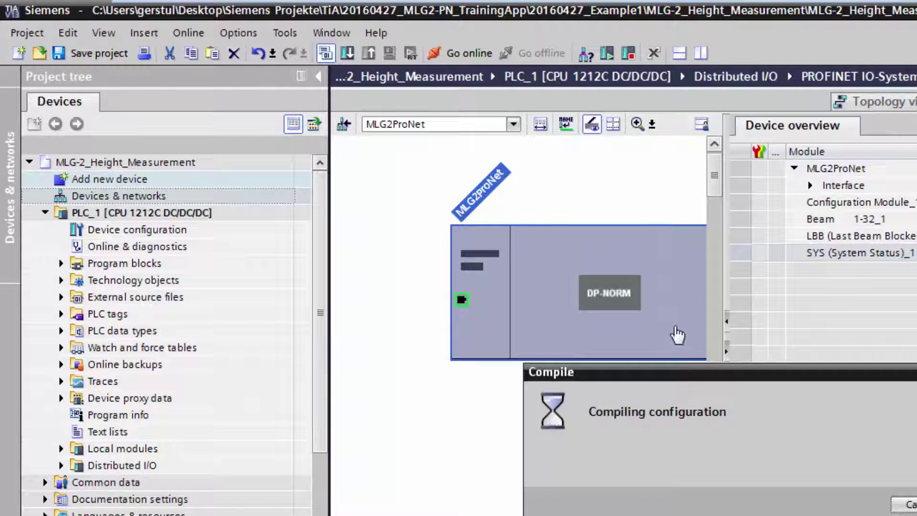
left_click(179, 211)
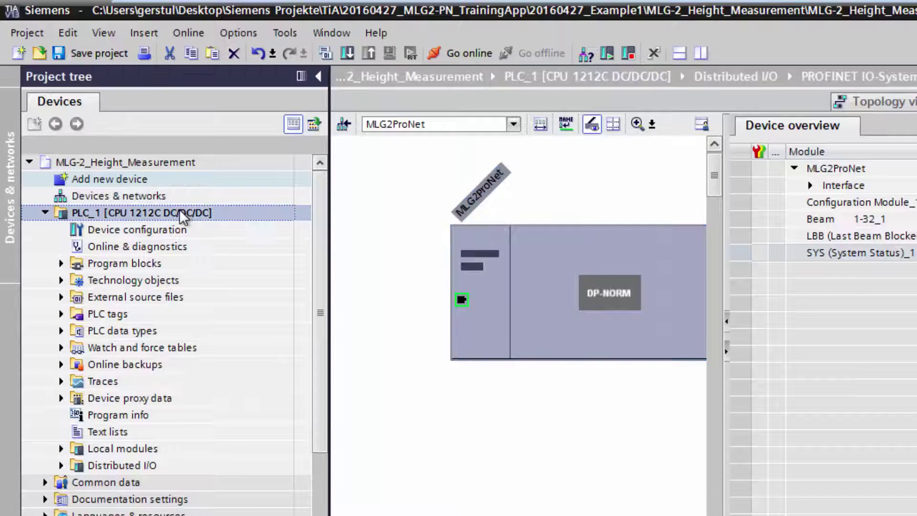
left_click(329, 53)
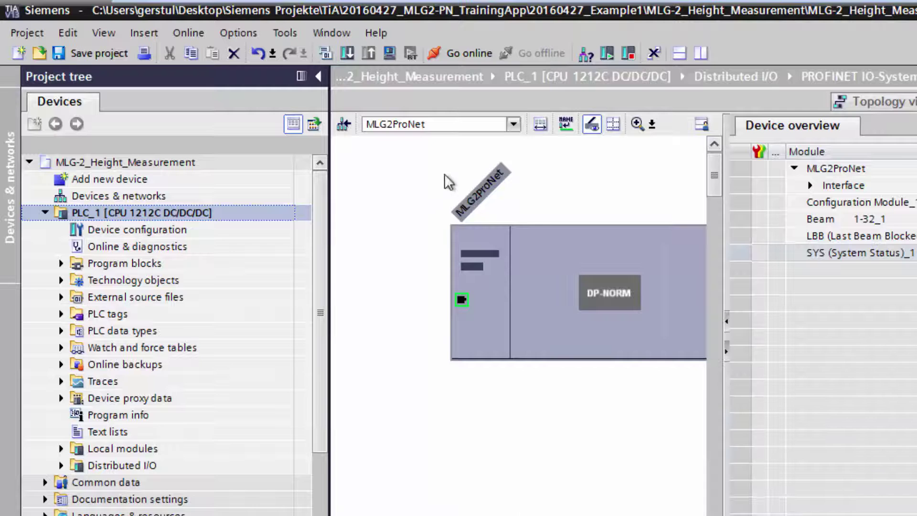
left_click(347, 52)
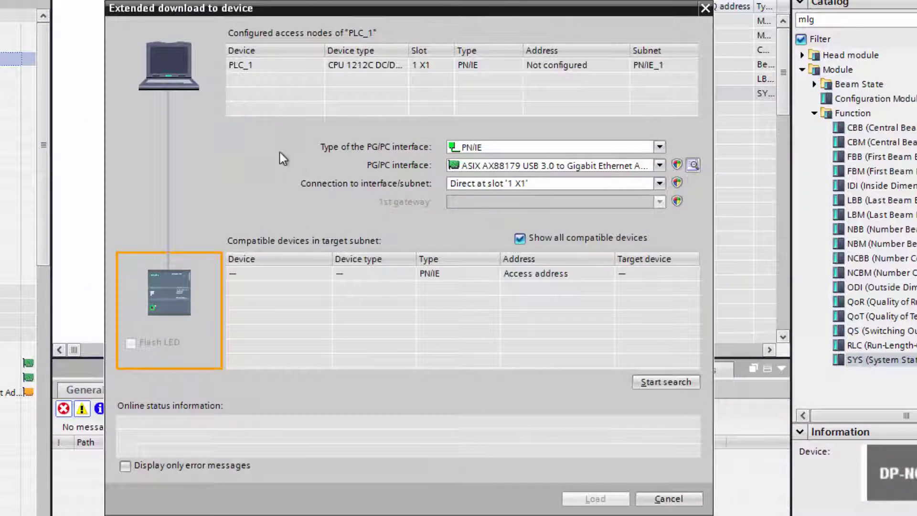
Find PLC_1 at 192.168.0.110, choose 'Stop all' modules, load the software and finish
left_click(654, 381)
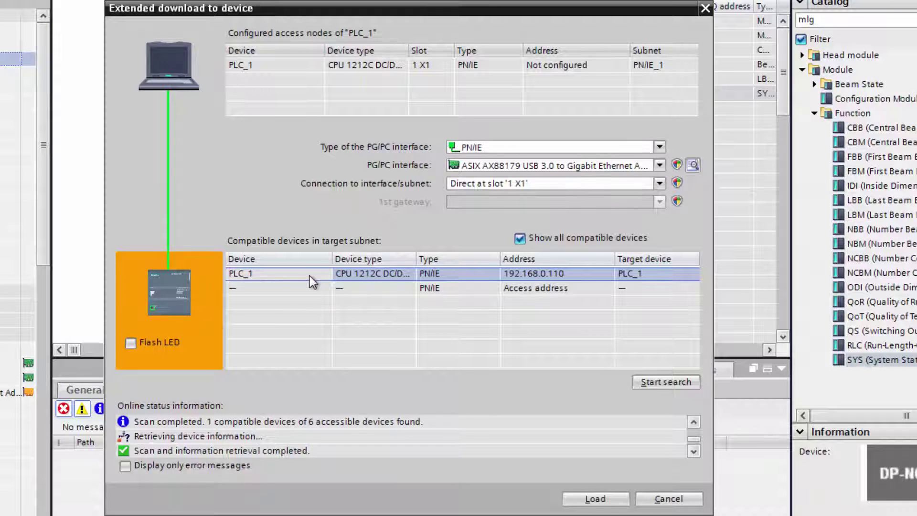
left_click(595, 499)
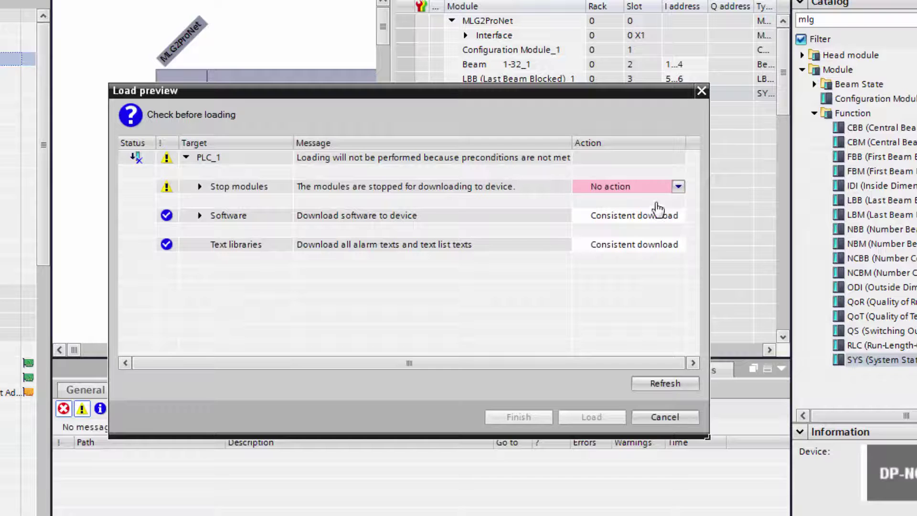
left_click(678, 187)
left_click(678, 191)
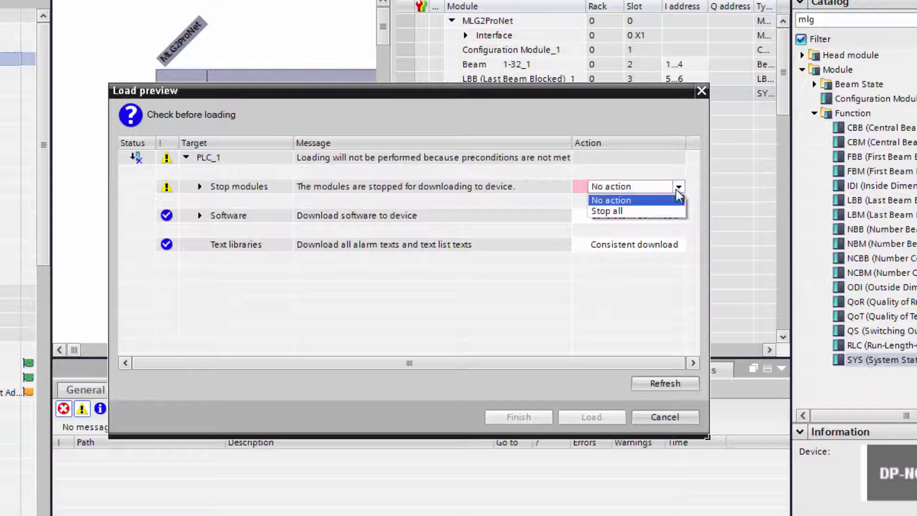
left_click(647, 211)
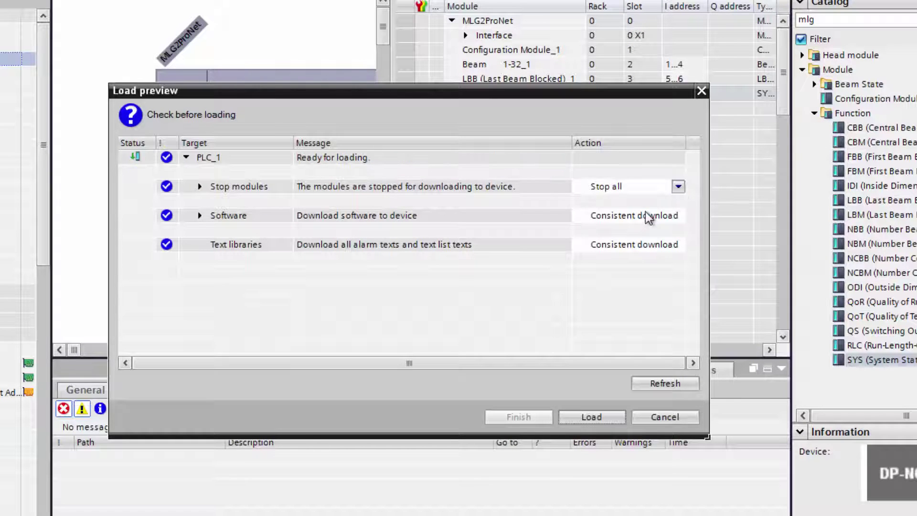
left_click(603, 414)
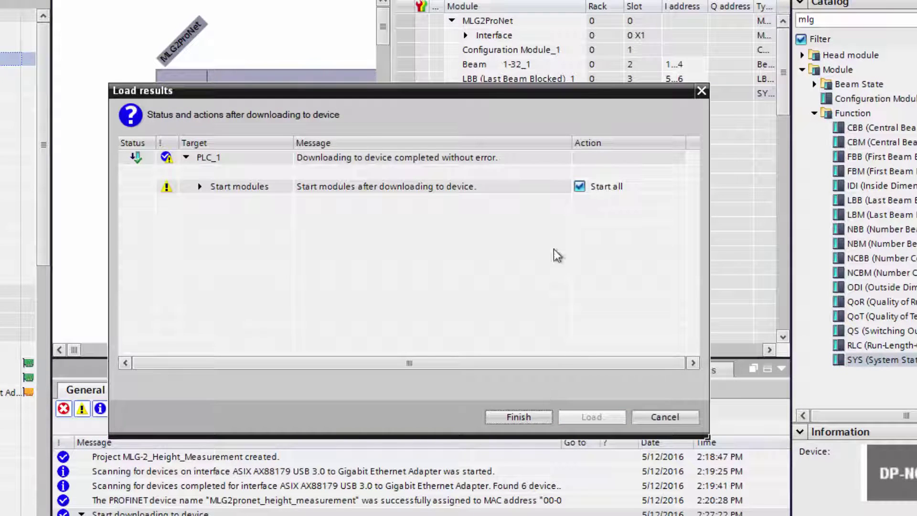
left_click(520, 417)
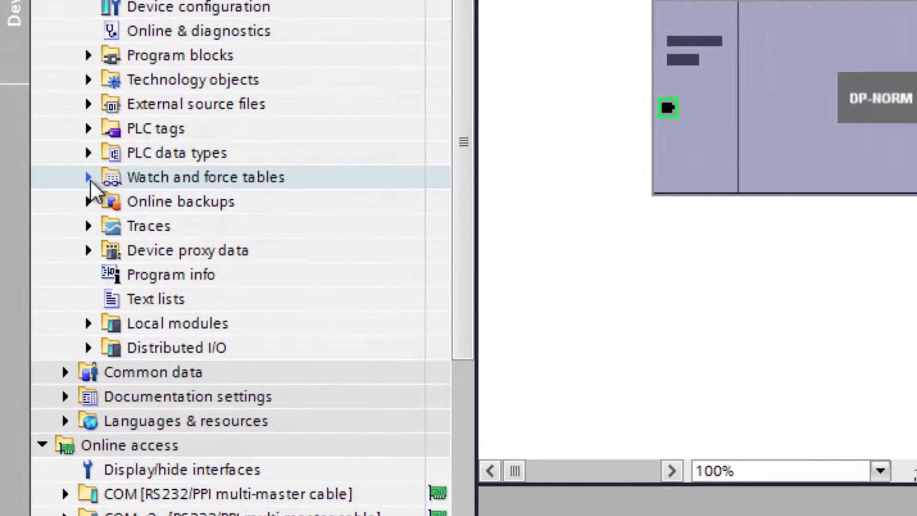
Add a new watch table under PLC_1 and rename it Watch_MLG-2processData
left_click(89, 178)
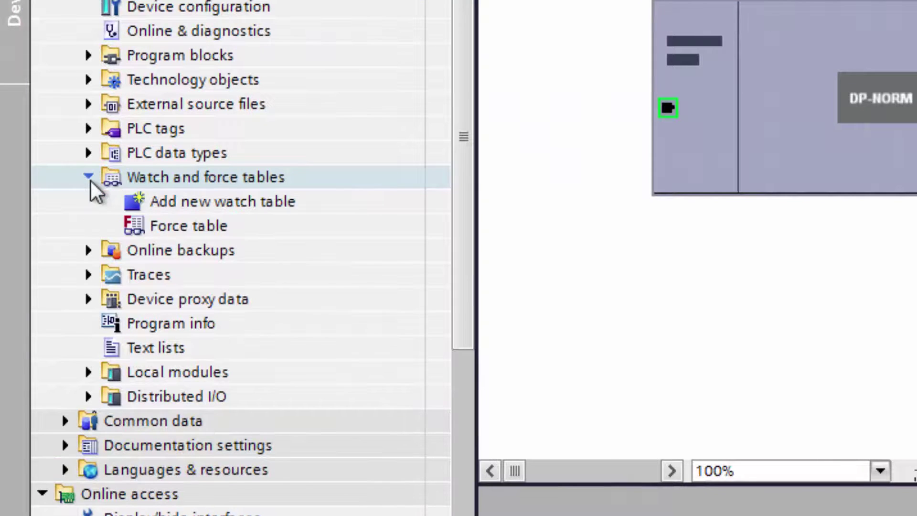
double_click(168, 202)
left_click(273, 247)
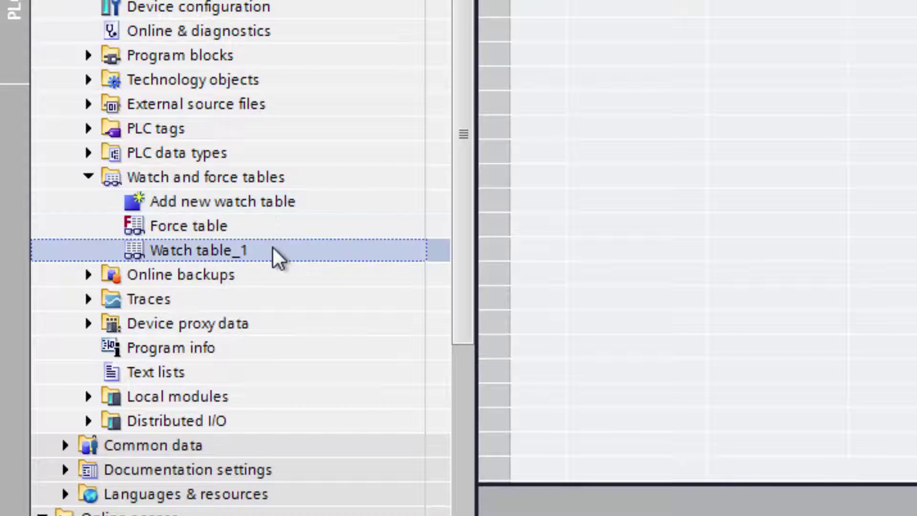
type("Watch_MLG")
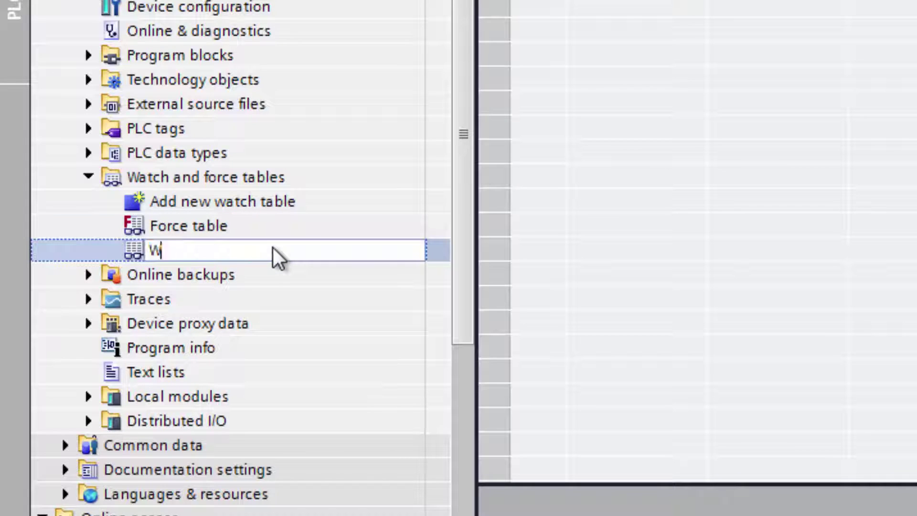
type("-2processData")
key("Return")
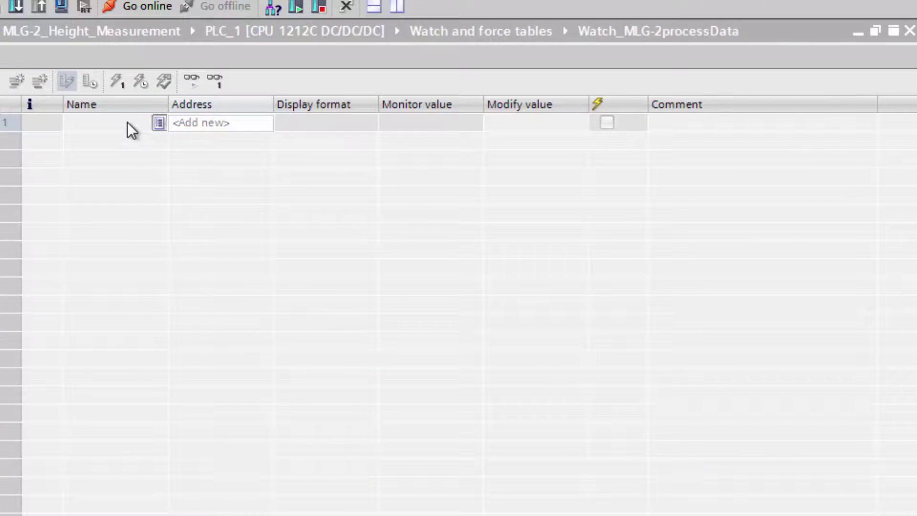
Add %ID1 in the first row with Bin display format and comment 'Beam State'
left_click(127, 123)
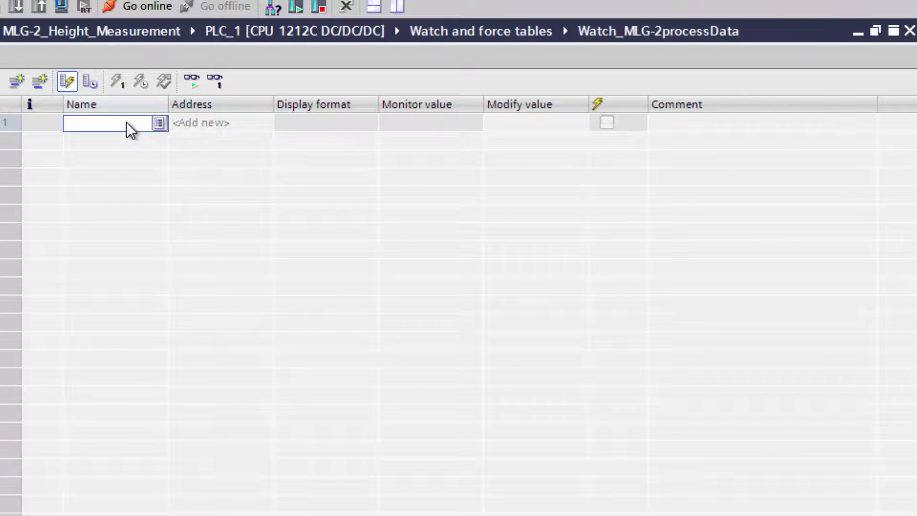
type("ID1")
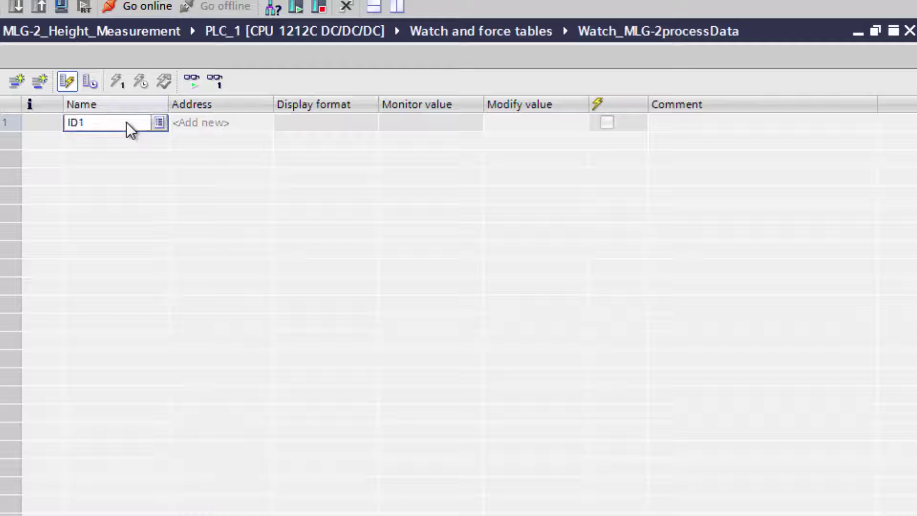
key("Return")
left_click(330, 123)
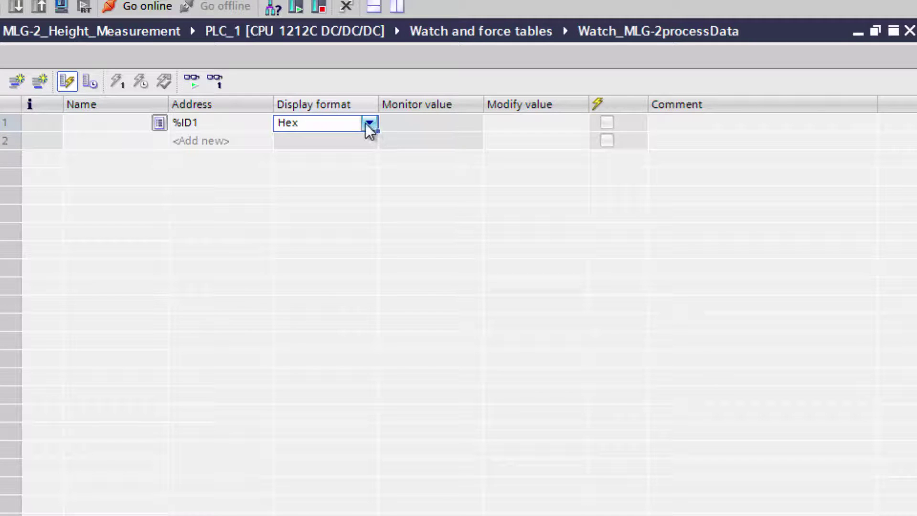
left_click(369, 125)
left_click(331, 180)
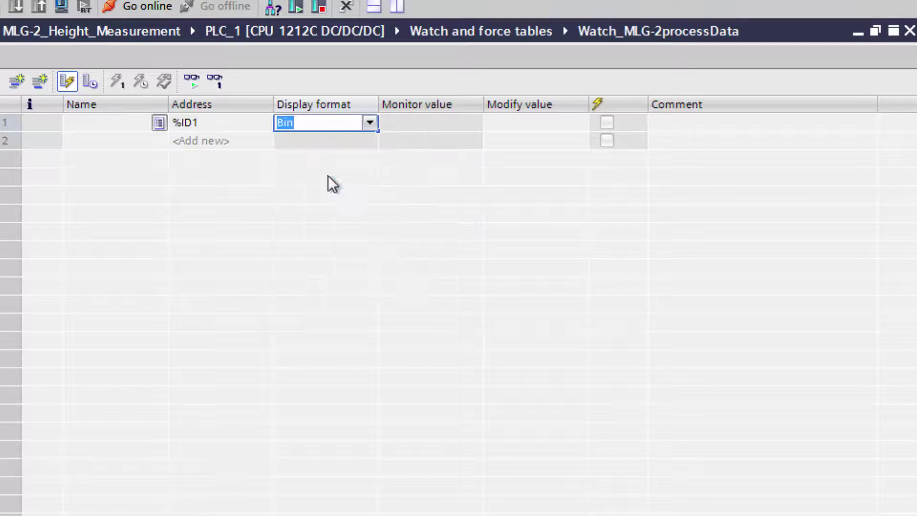
left_click(701, 123)
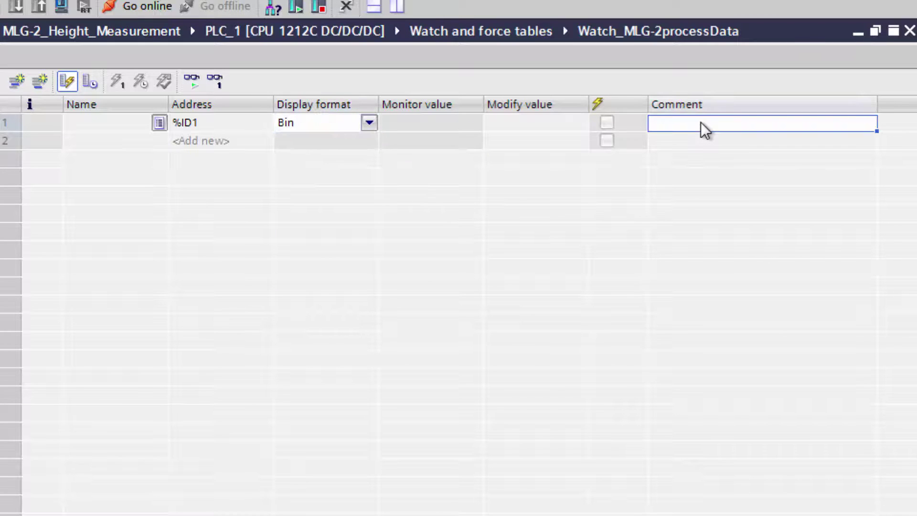
type("Beam State")
key("Return")
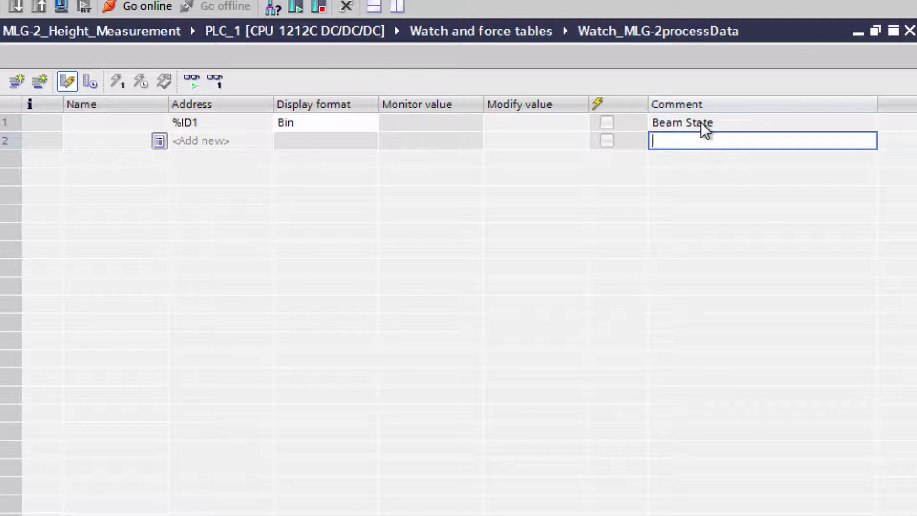
Add %IW5 in the second row with DEC display format and comment 'LBB'
left_click(202, 141)
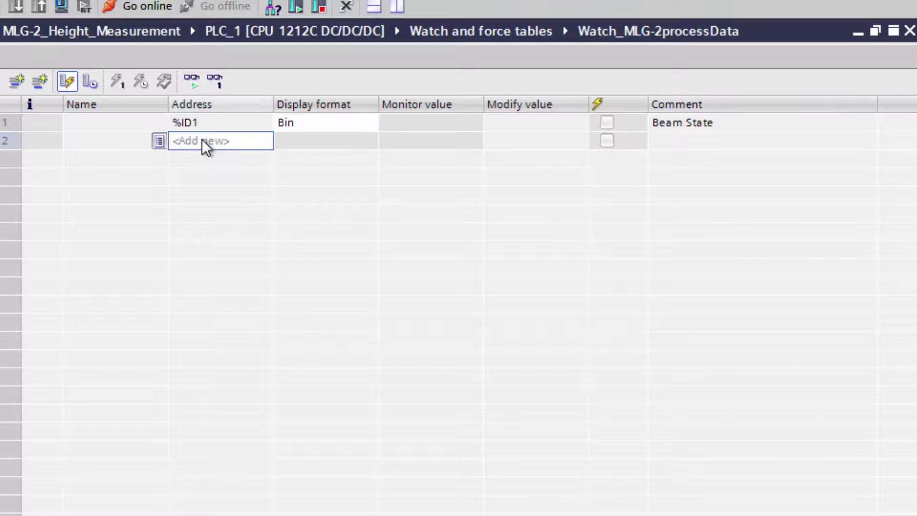
type("IW5")
key("Return")
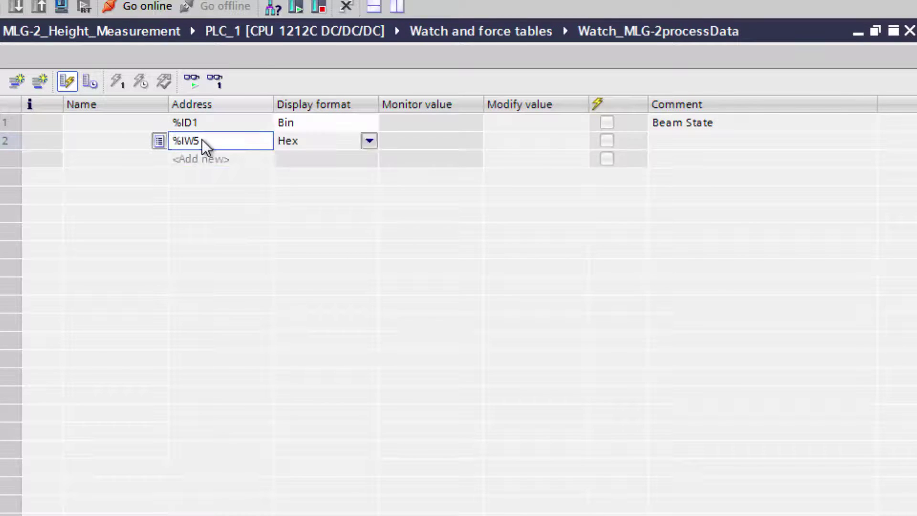
left_click(370, 139)
left_click(371, 139)
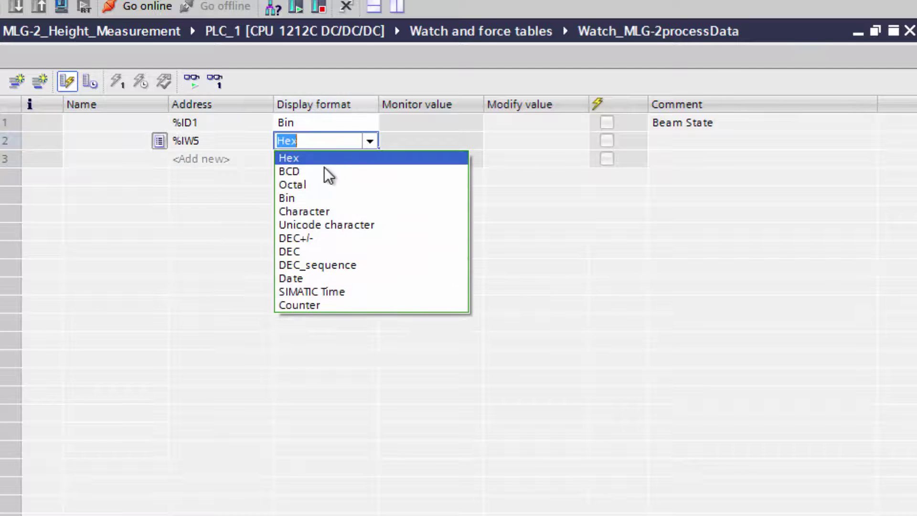
left_click(326, 250)
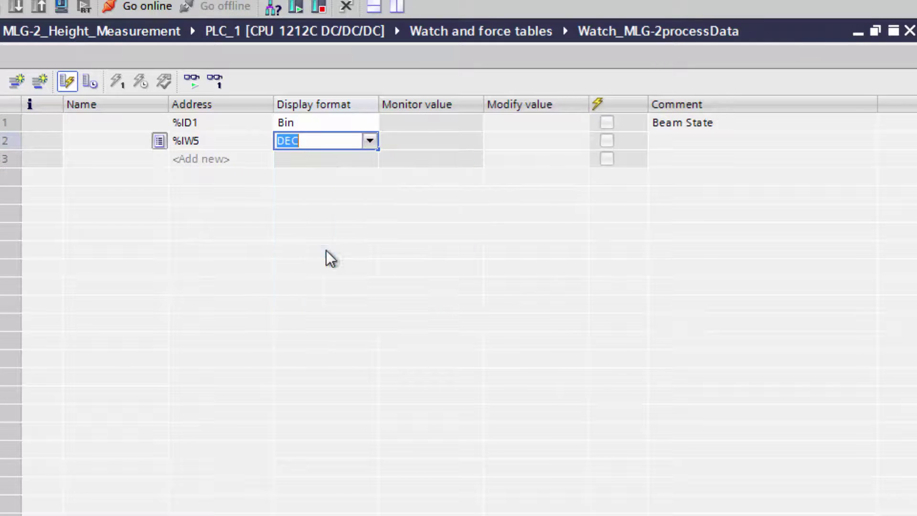
left_click(709, 146)
type("LBB")
key("Return")
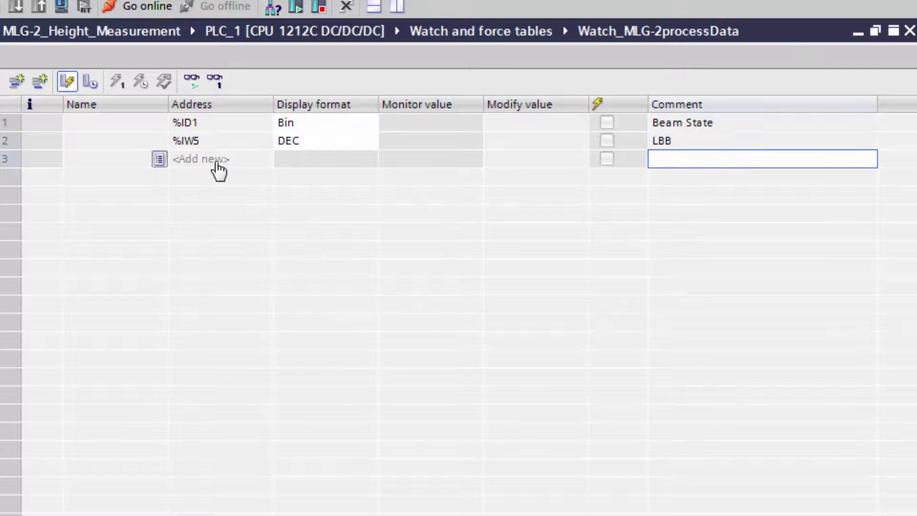
Add %IW7 in the third row with Bin display format and comment 'System Status'
left_click(211, 161)
type("IW7")
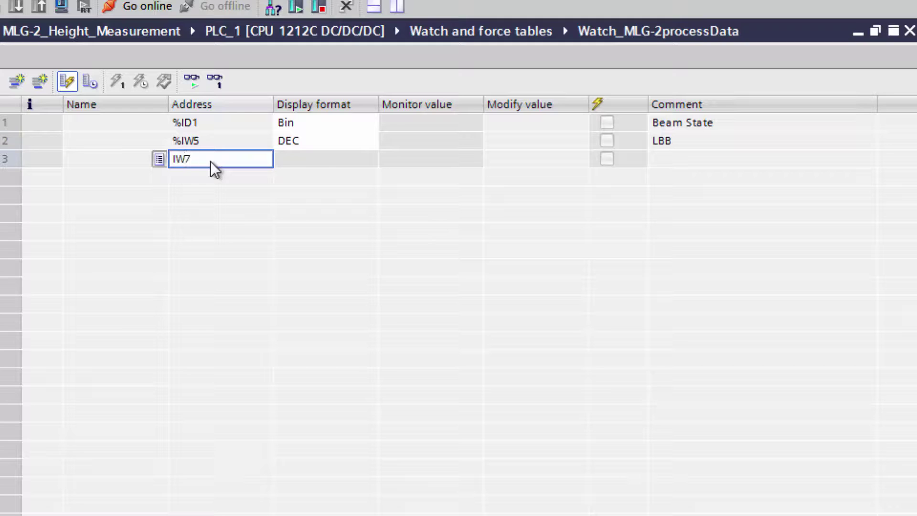
key("Return")
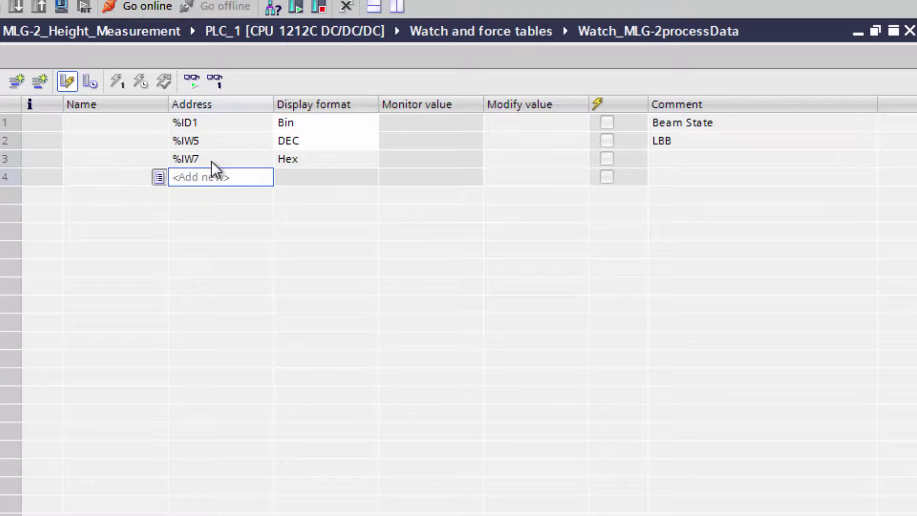
left_click(305, 160)
left_click(370, 160)
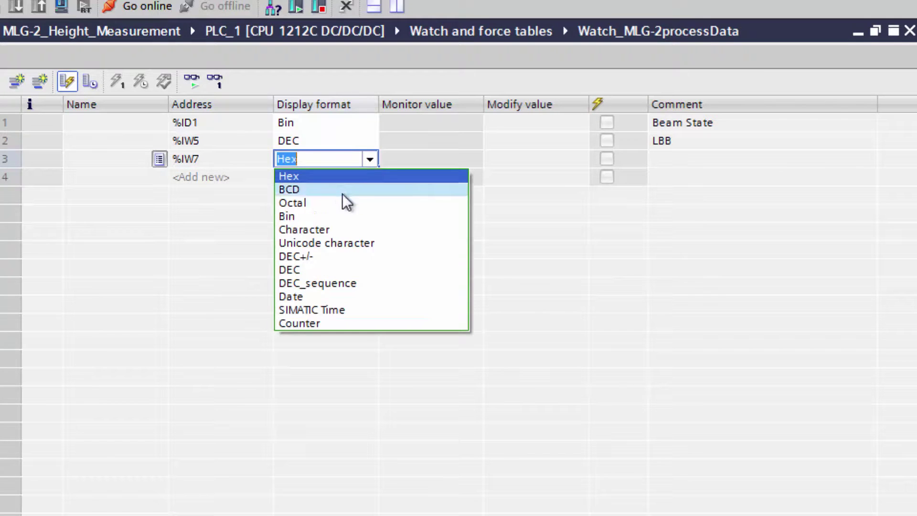
left_click(331, 216)
left_click(730, 161)
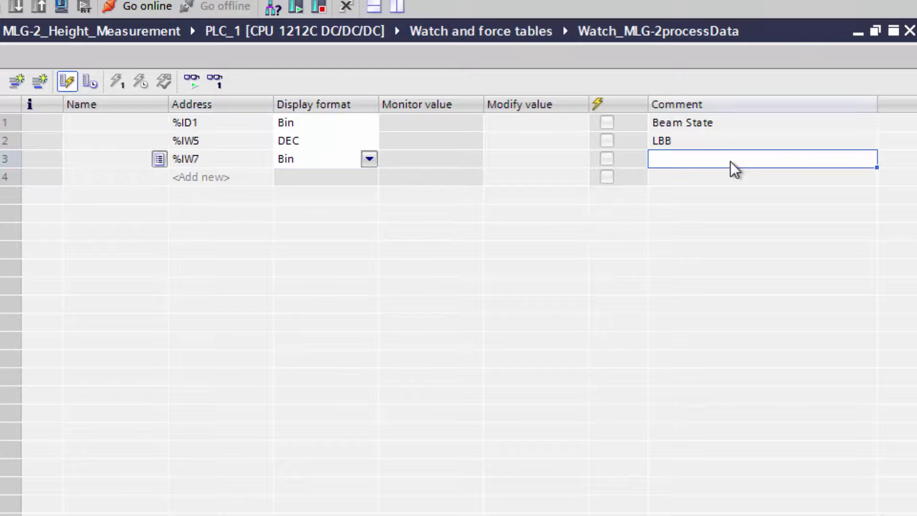
type("System Status")
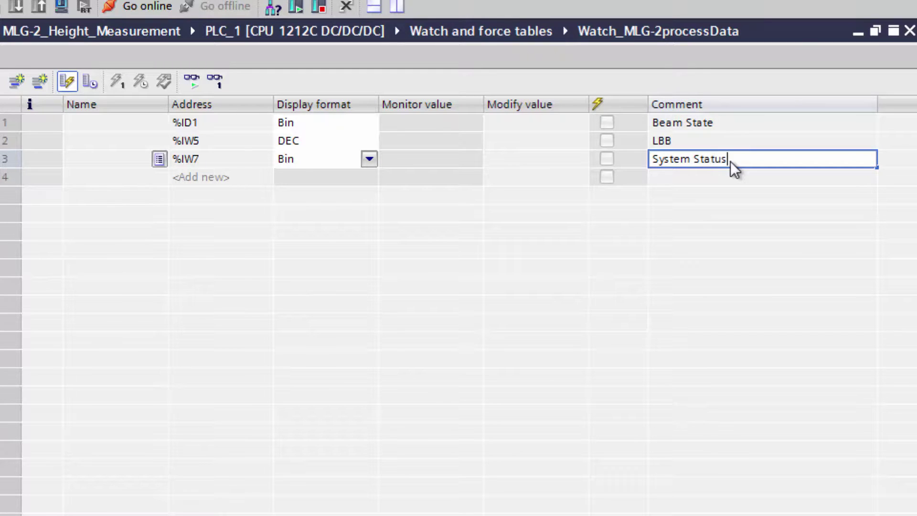
key("Return")
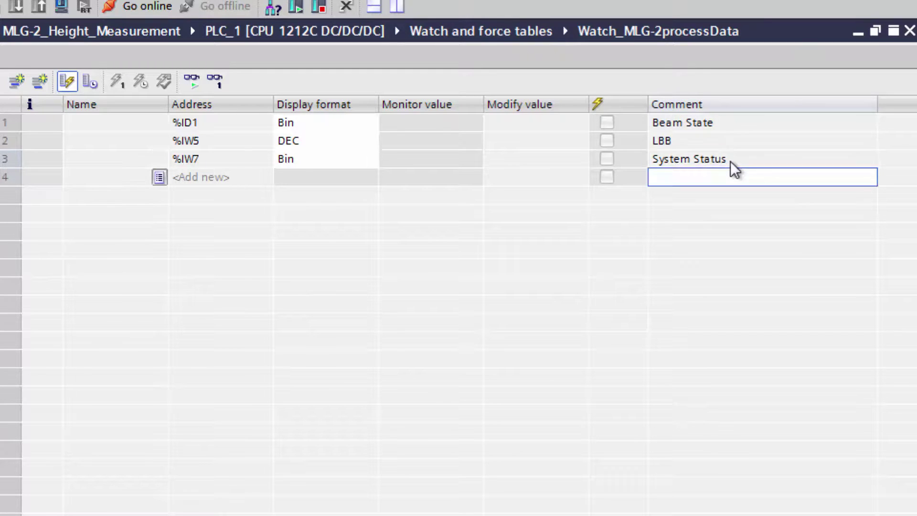
Monitor all watch table values online and widen the Monitor value column to show full readings
left_click(192, 85)
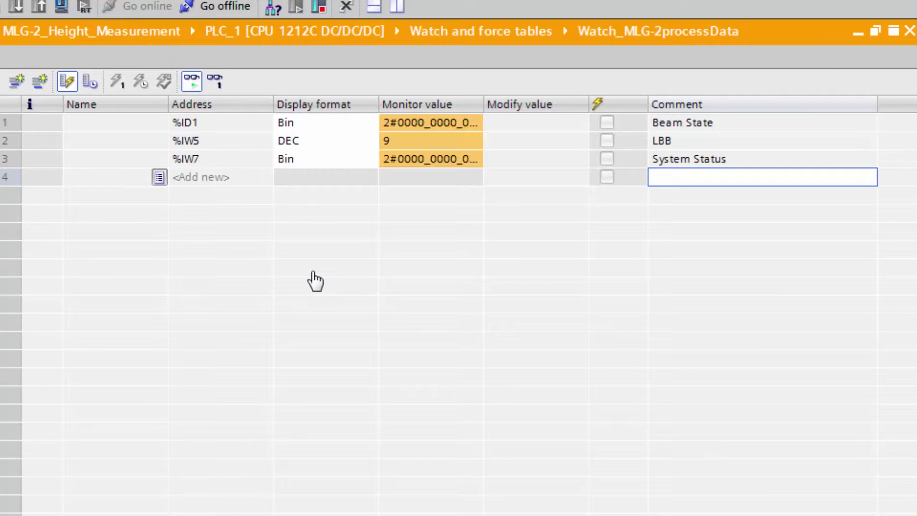
left_click_drag(483, 101, 676, 104)
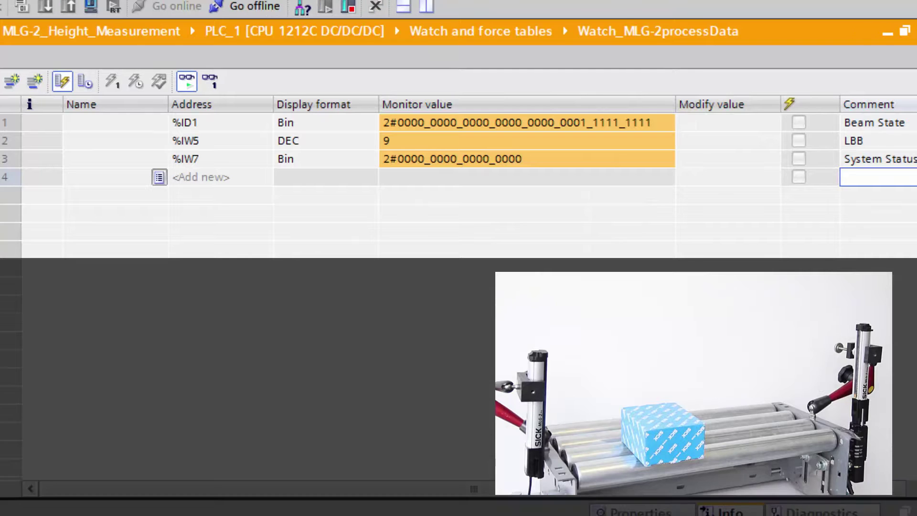
left_click_drag(676, 104, 716, 104)
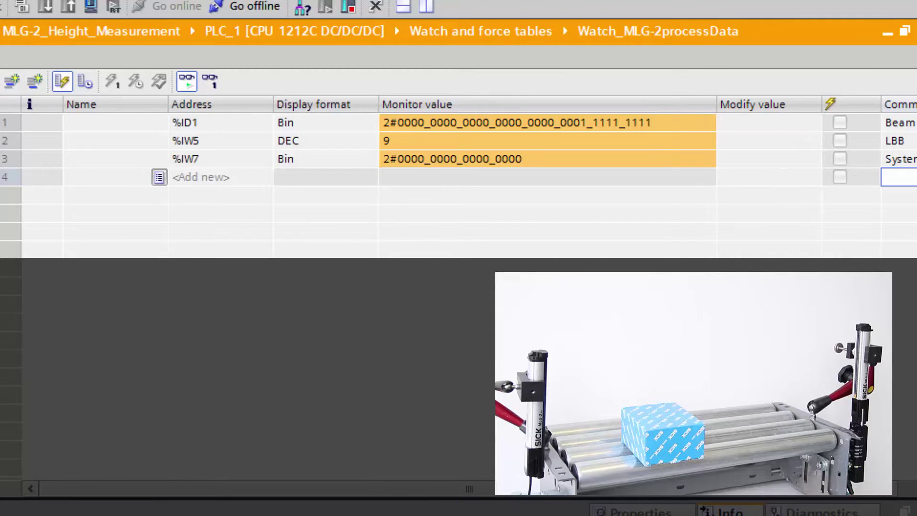